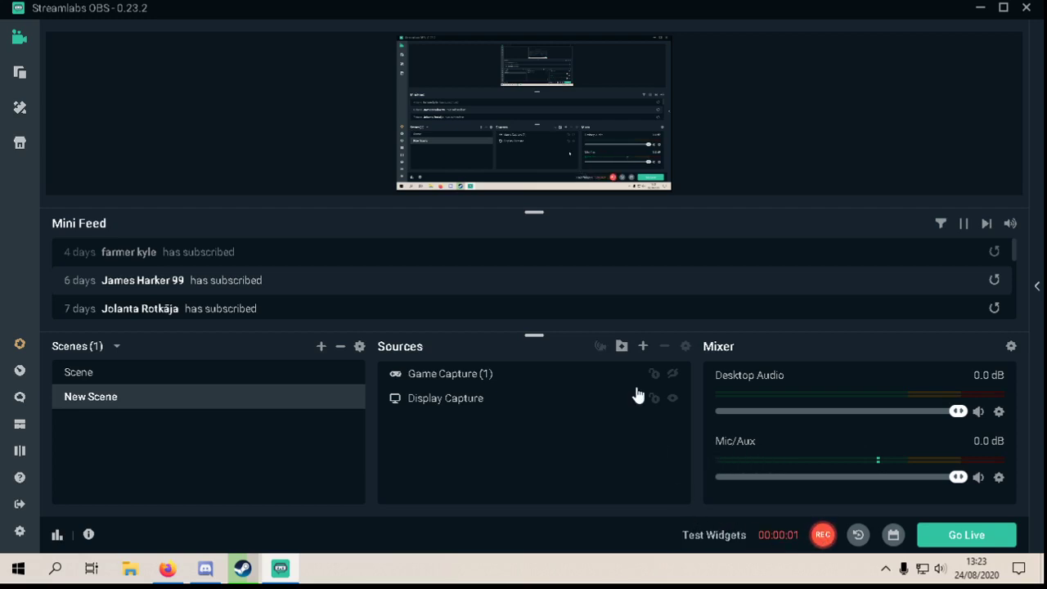
- Minimize the recording software, switch to Firefox and search the web for "tse tool ets2"
left_click(980, 7)
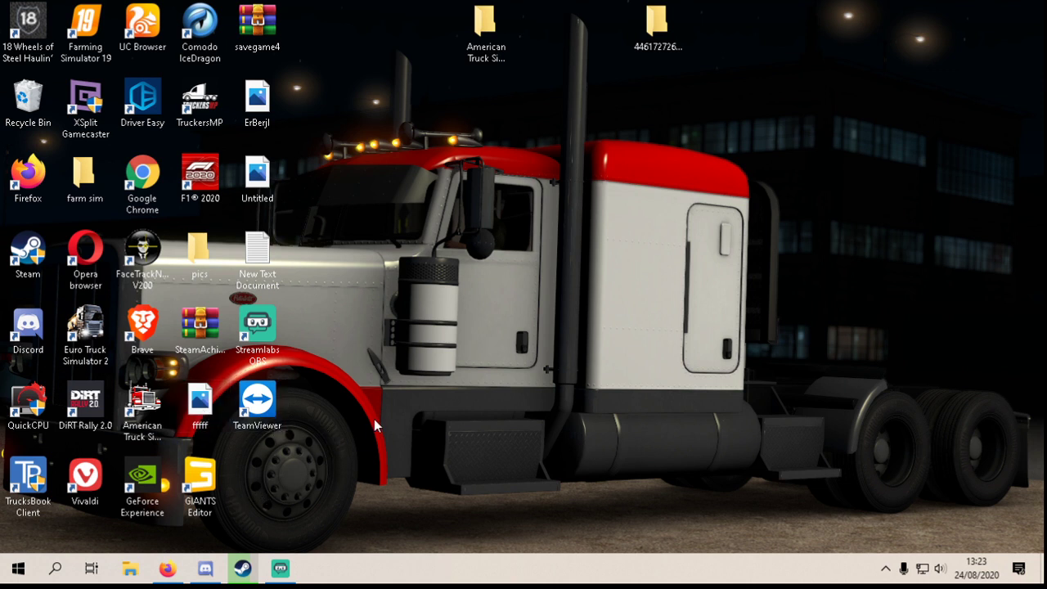
left_click(169, 570)
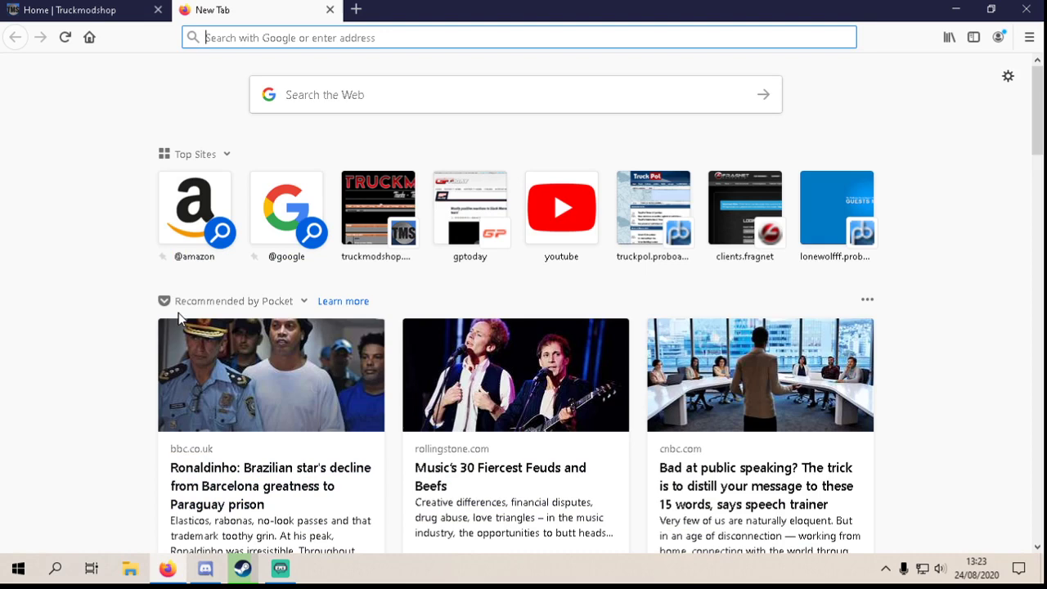
left_click(303, 38)
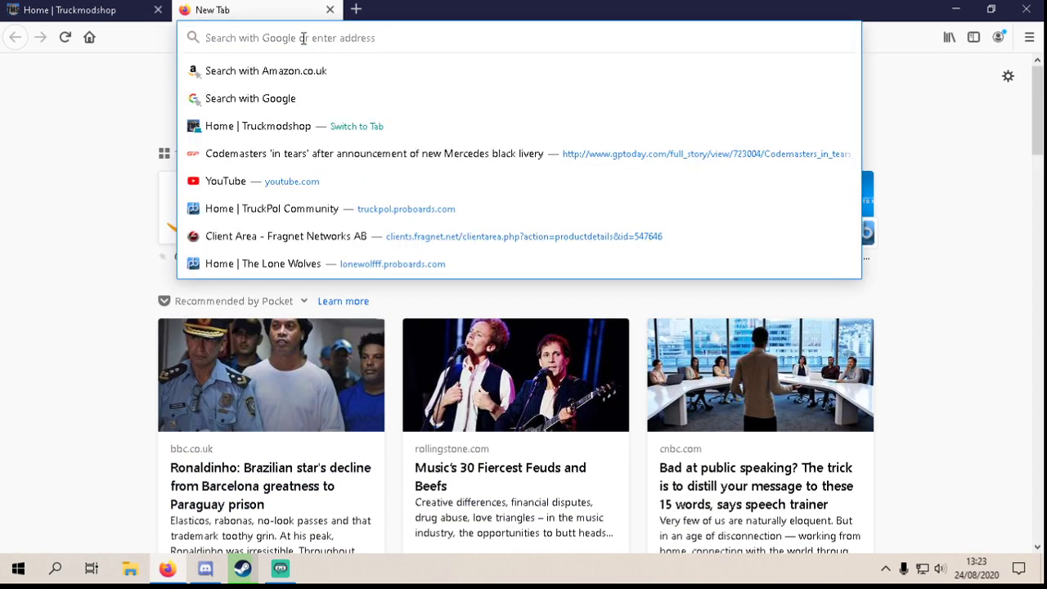
type("tse")
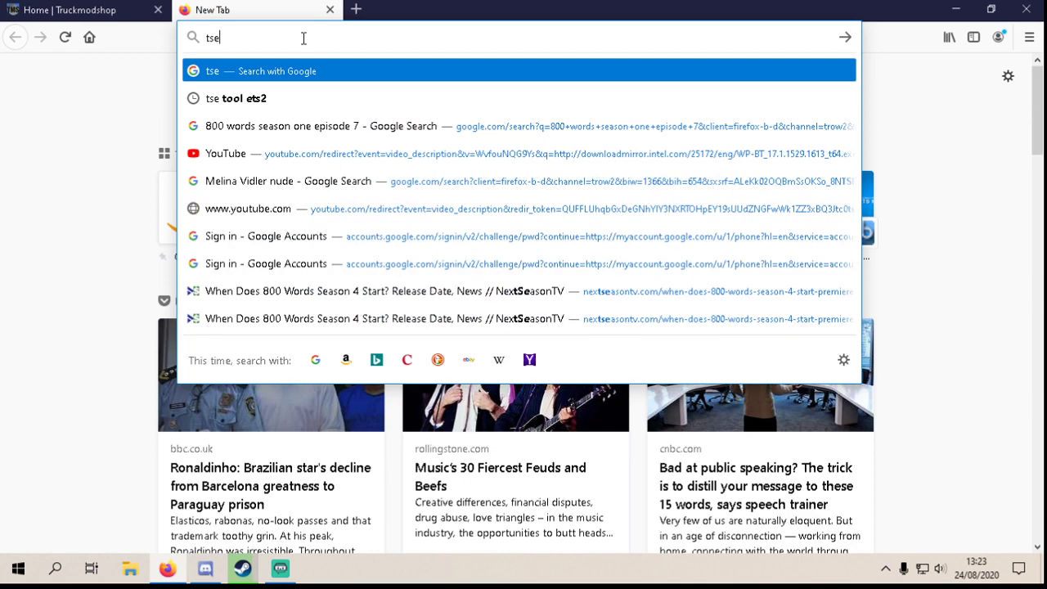
key("Down")
key("Return")
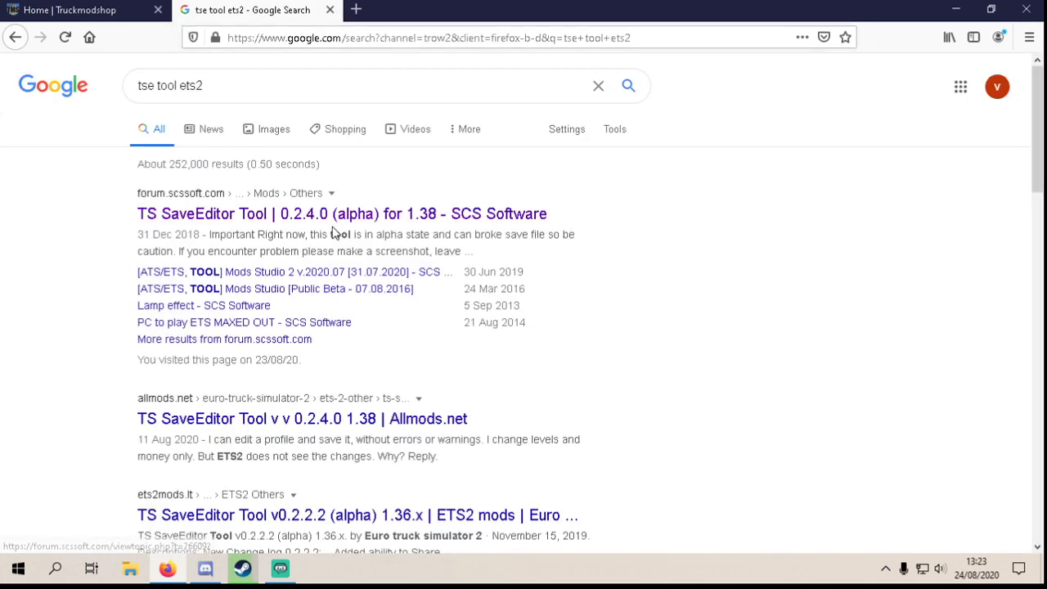
- Open the SCS Software forum thread for TS SaveEditor Tool and go to its Download section
left_click(337, 218)
scroll(458, 245, "down", 3)
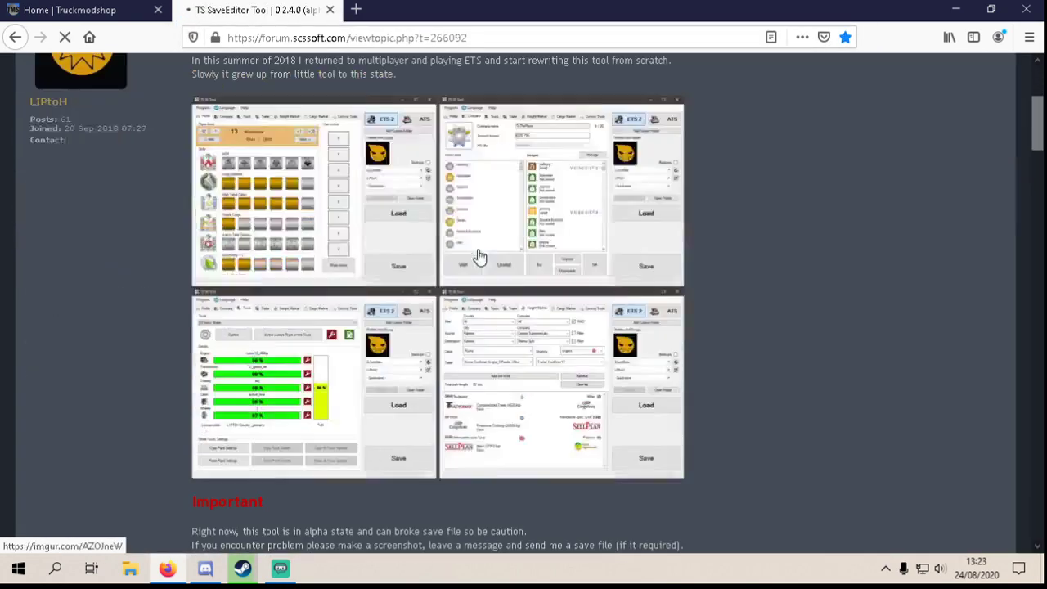
scroll(483, 246, "down", 10)
scroll(506, 299, "down", 15)
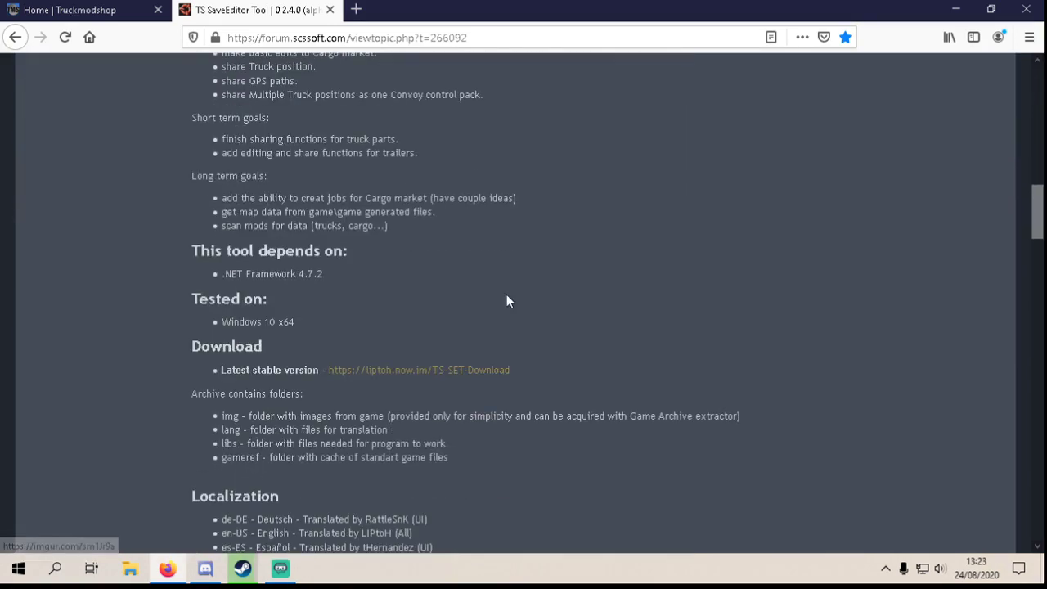
scroll(507, 301, "down", 2)
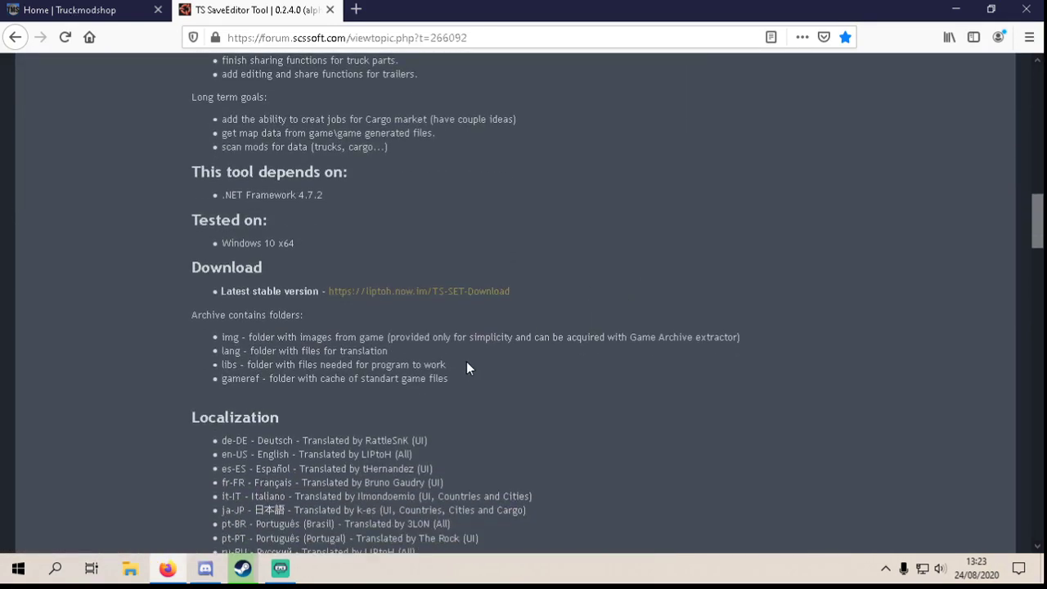
- Download the latest stable version of the tool and save TS.SE.Tool.0.2.4.2.zip
left_click(384, 301)
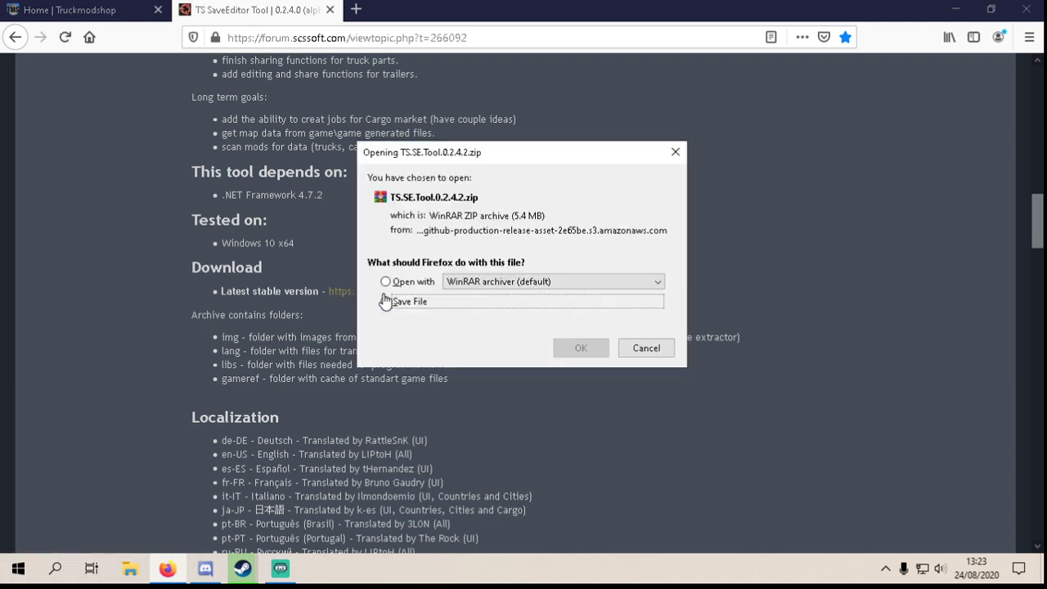
left_click(385, 301)
left_click(581, 349)
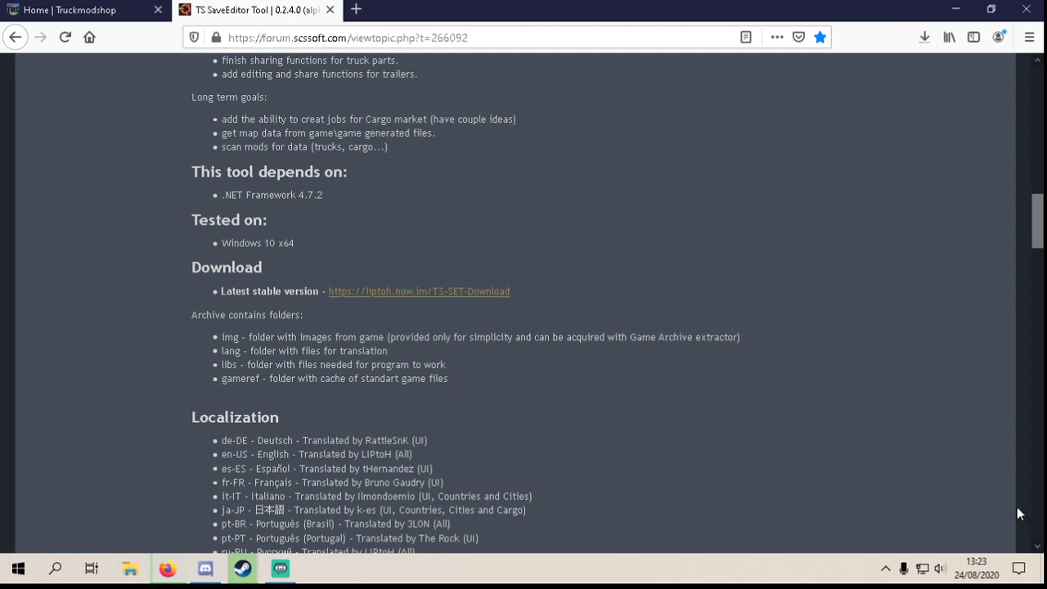
- Replace the forum page with a new tab, search for "winrar" and view the official WinRAR download page
left_click(356, 9)
left_click(329, 9)
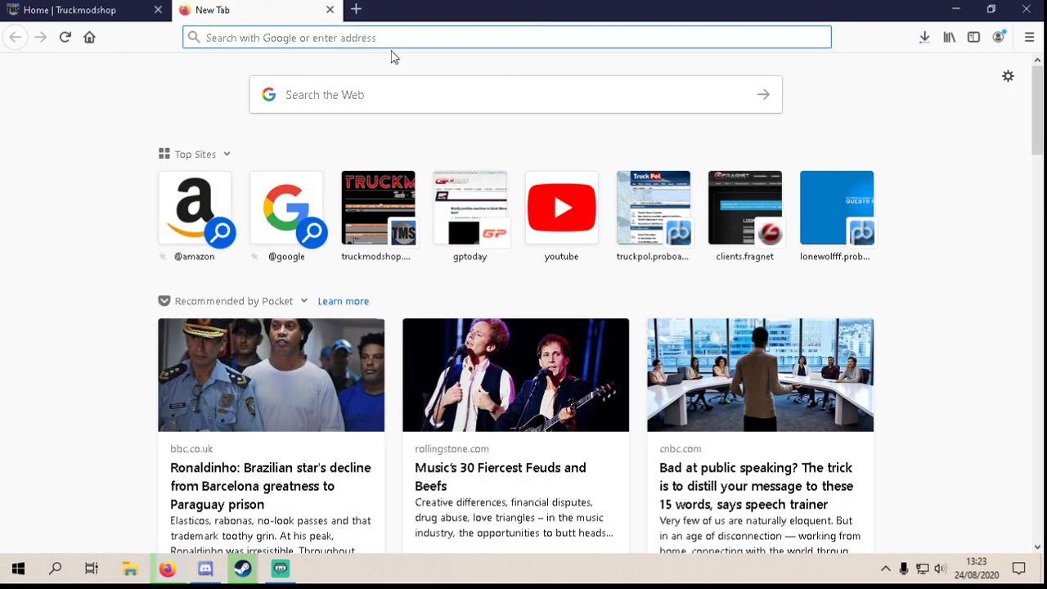
type("winrar")
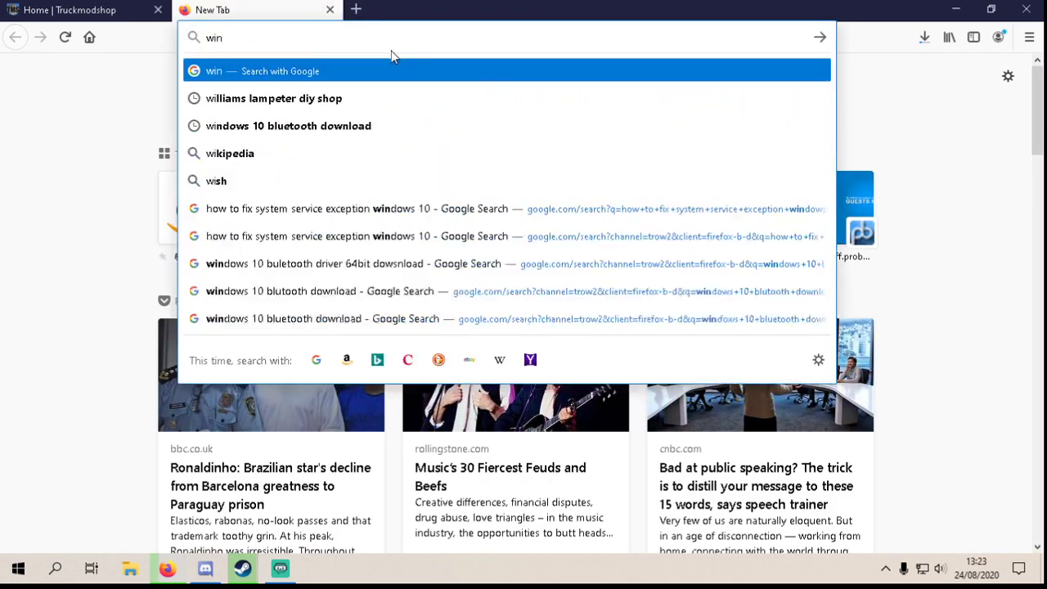
key("Return")
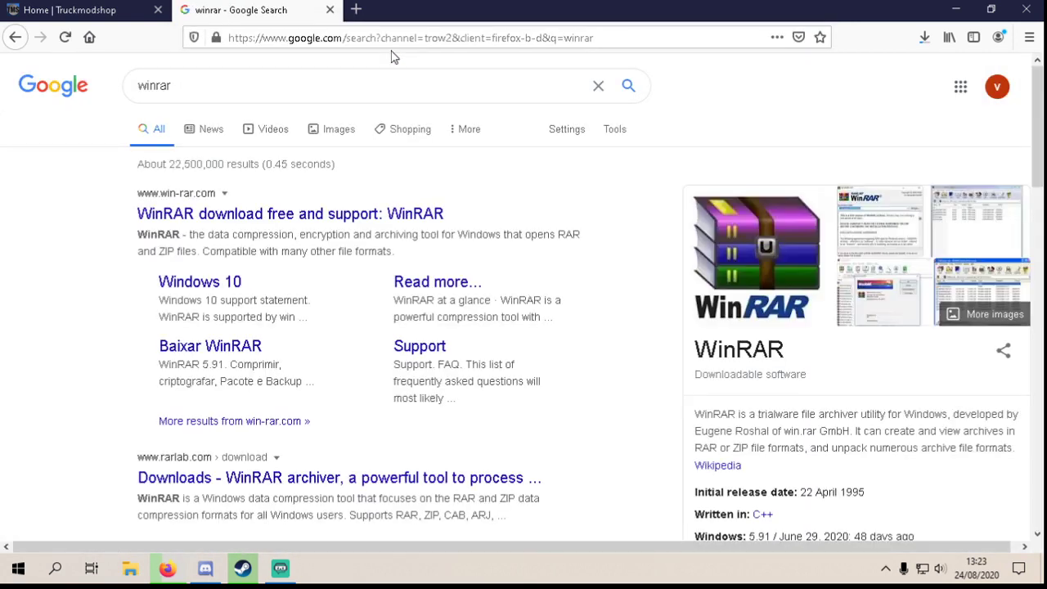
left_click(384, 214)
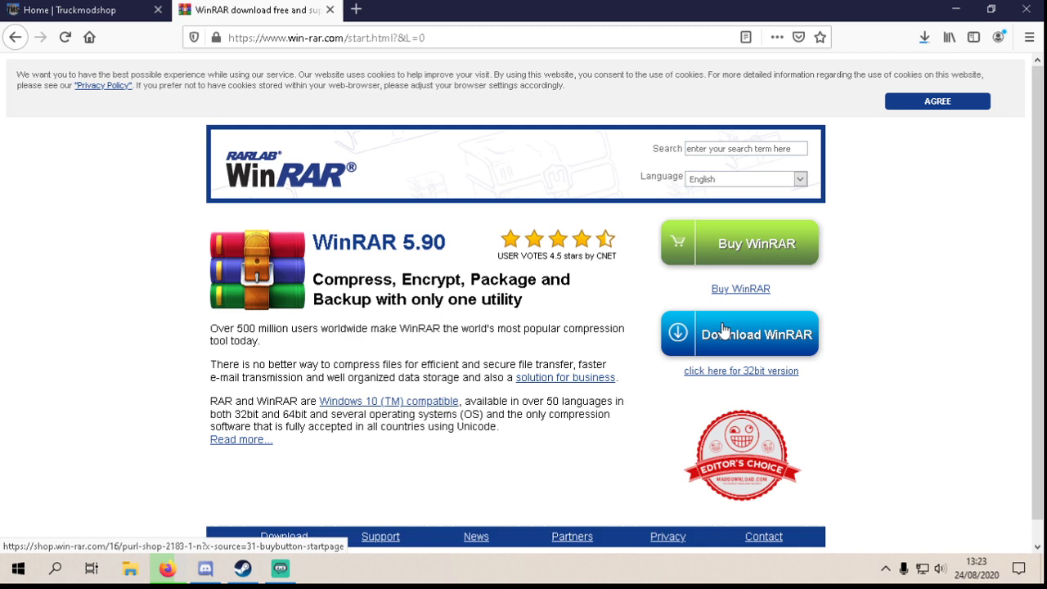
scroll(757, 328, "down", 1)
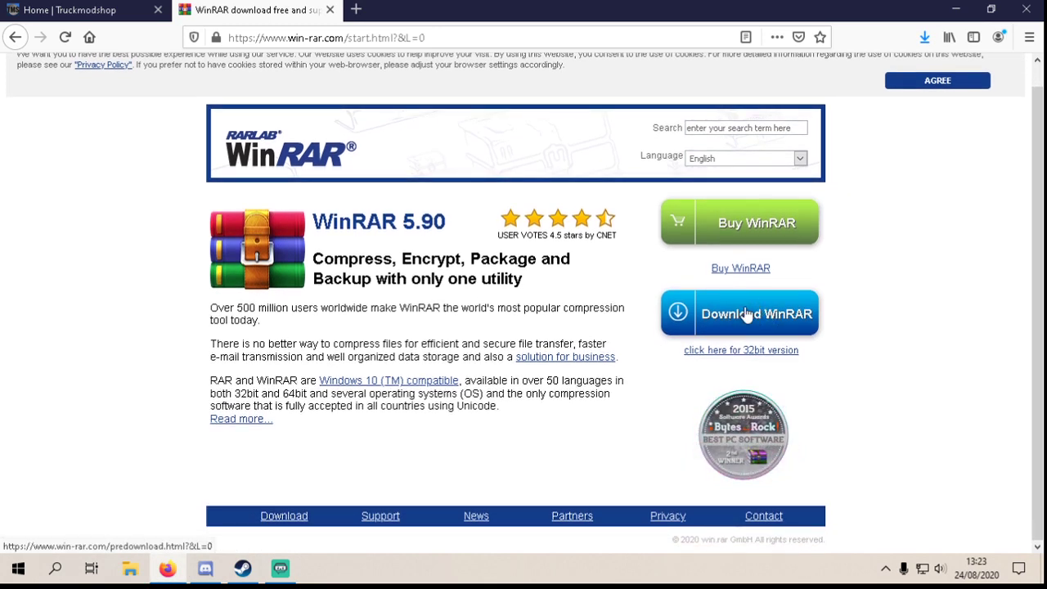
- Replace the WinRAR page with an empty tab, open the downloaded TS.SE.Tool.0.2.4.2.zip and minimize the browser
left_click(356, 9)
left_click(329, 10)
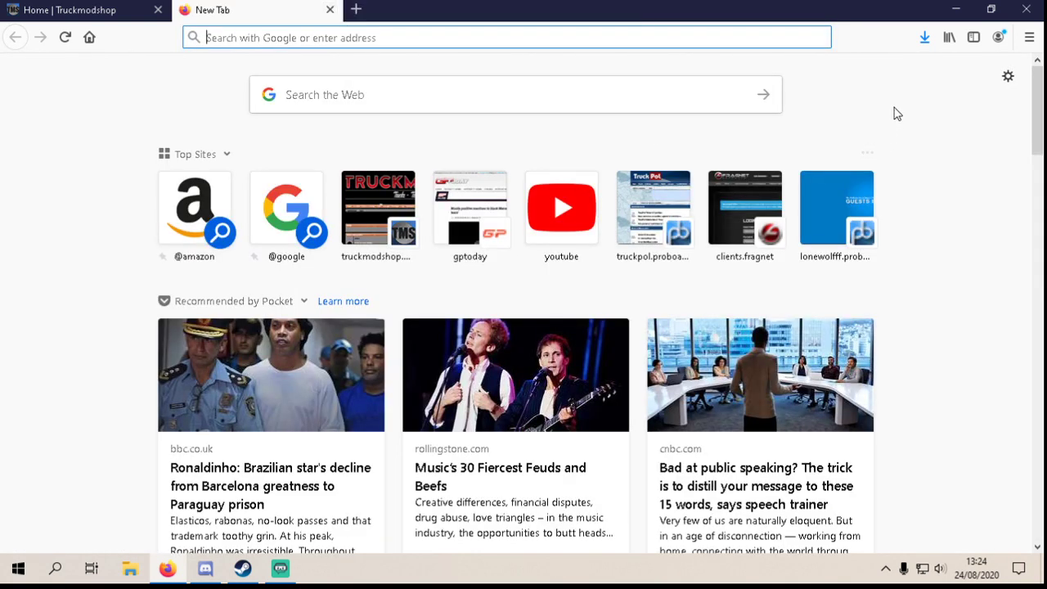
left_click(925, 37)
left_click(744, 68)
left_click(955, 9)
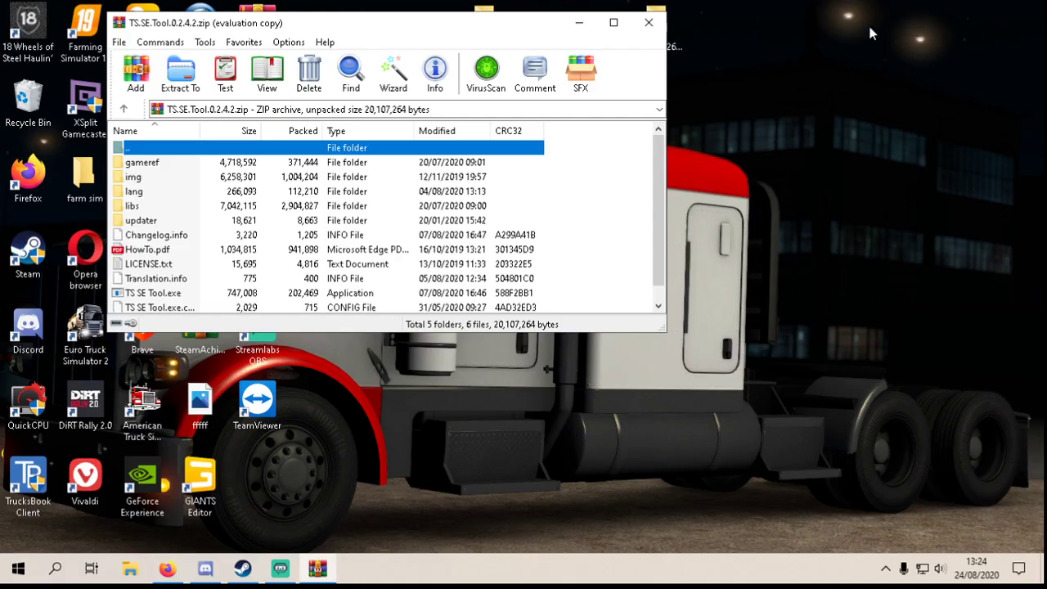
- Run TS SE Tool.exe directly from inside the archive and dismiss its startup information window
left_click(613, 297)
scroll(163, 236, "down", 1)
left_click(168, 278)
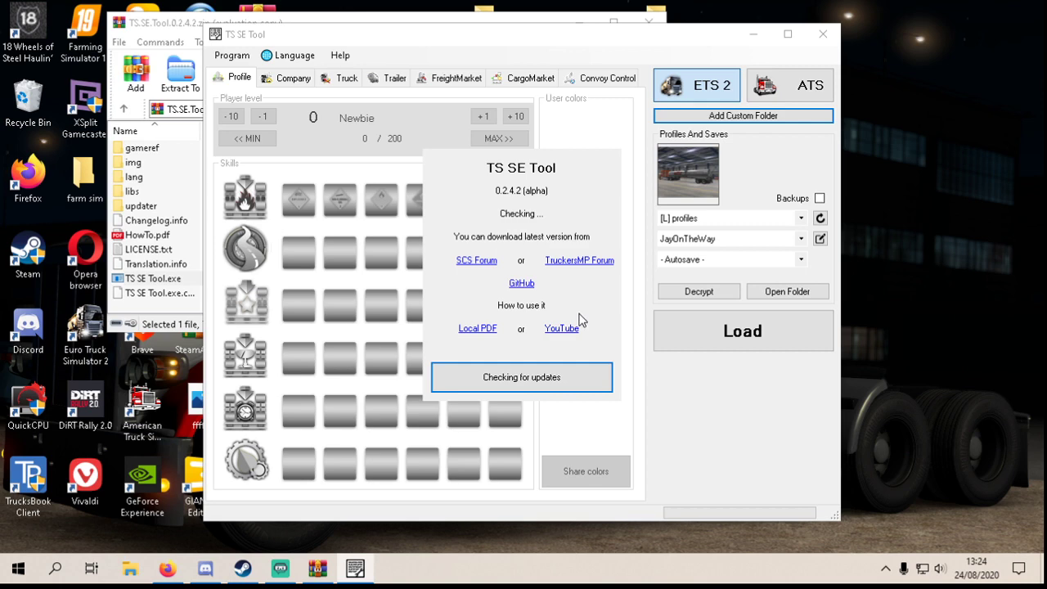
left_click(552, 383)
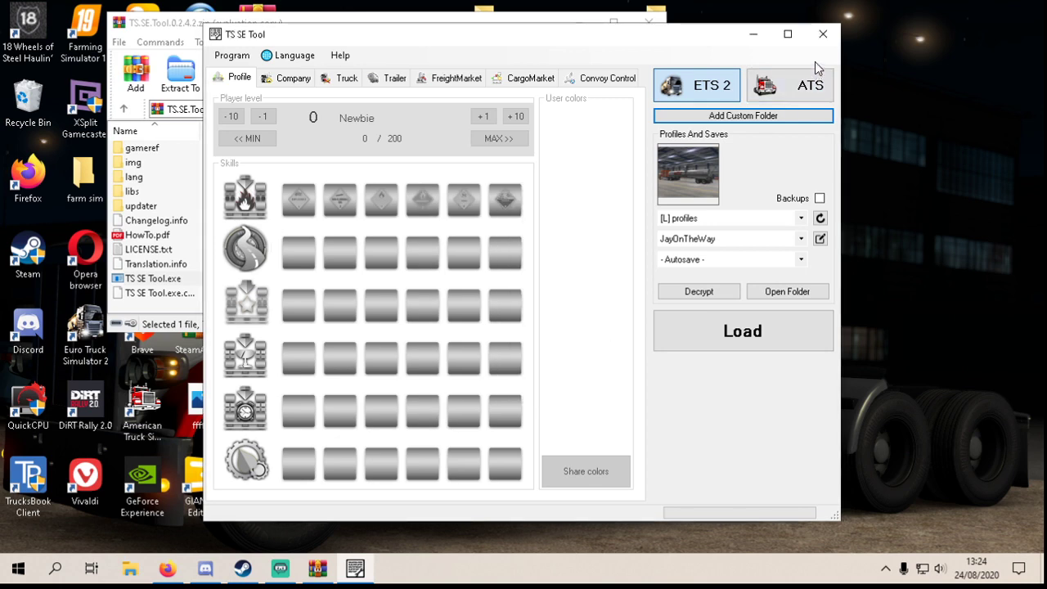
- Close TS SE Tool, decline adding the modified files to the archive, and close WinRAR
left_click(823, 34)
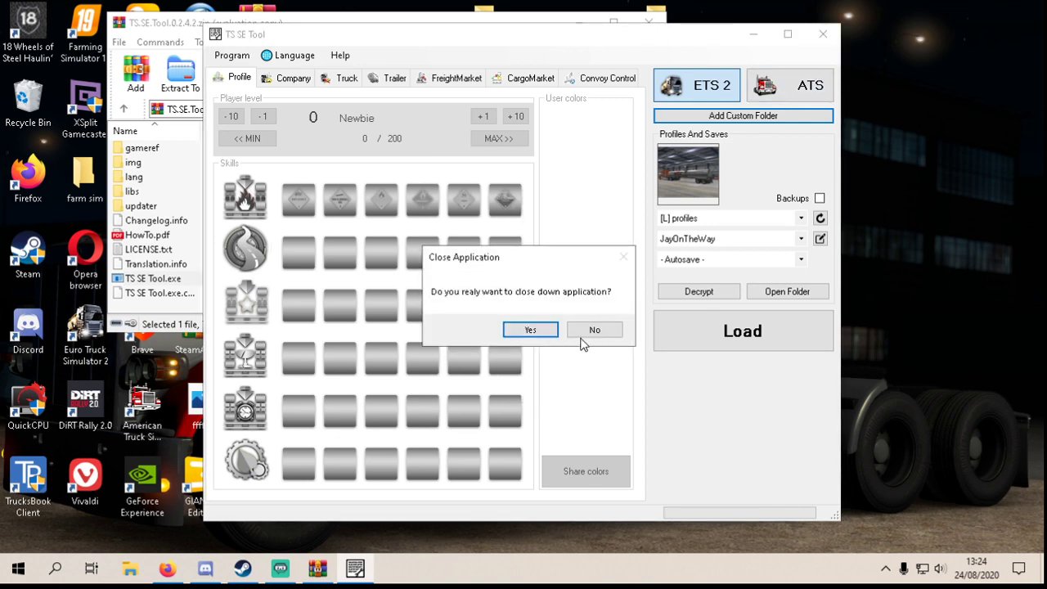
left_click(530, 329)
scroll(382, 195, "up", 1)
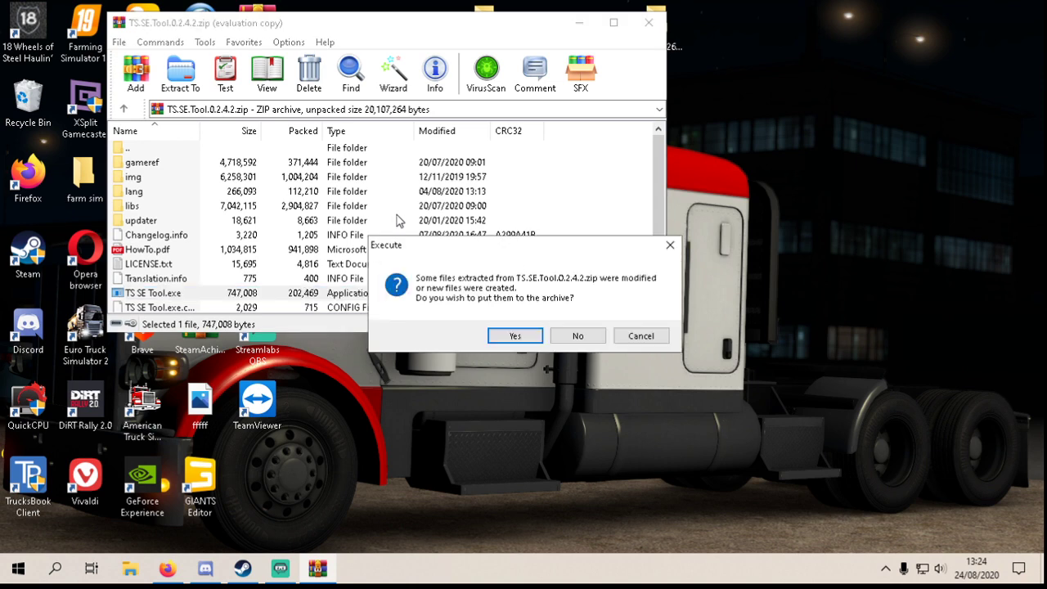
left_click(576, 335)
left_click(123, 109)
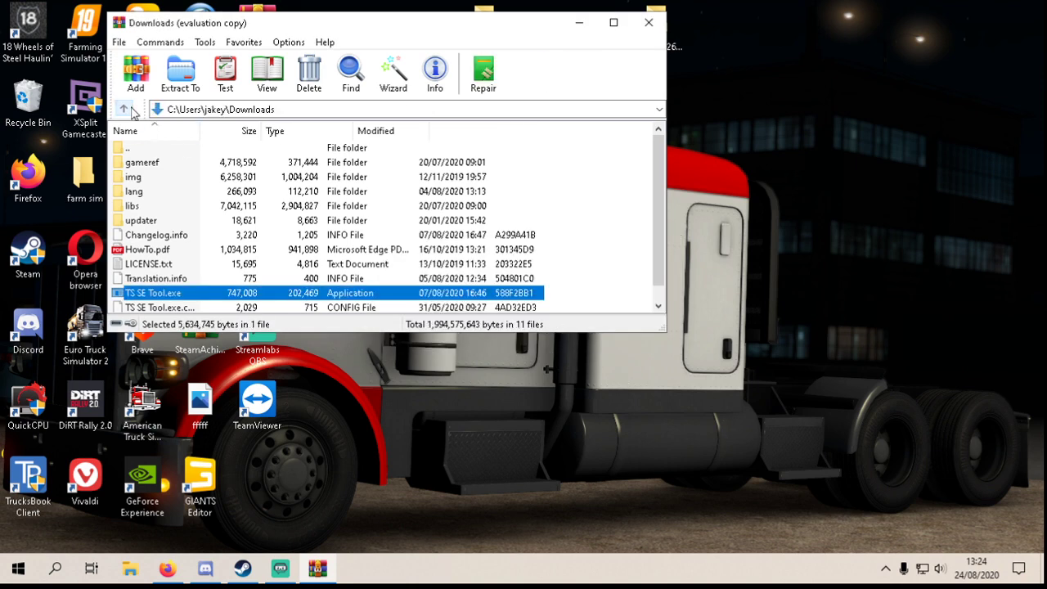
left_click(124, 108)
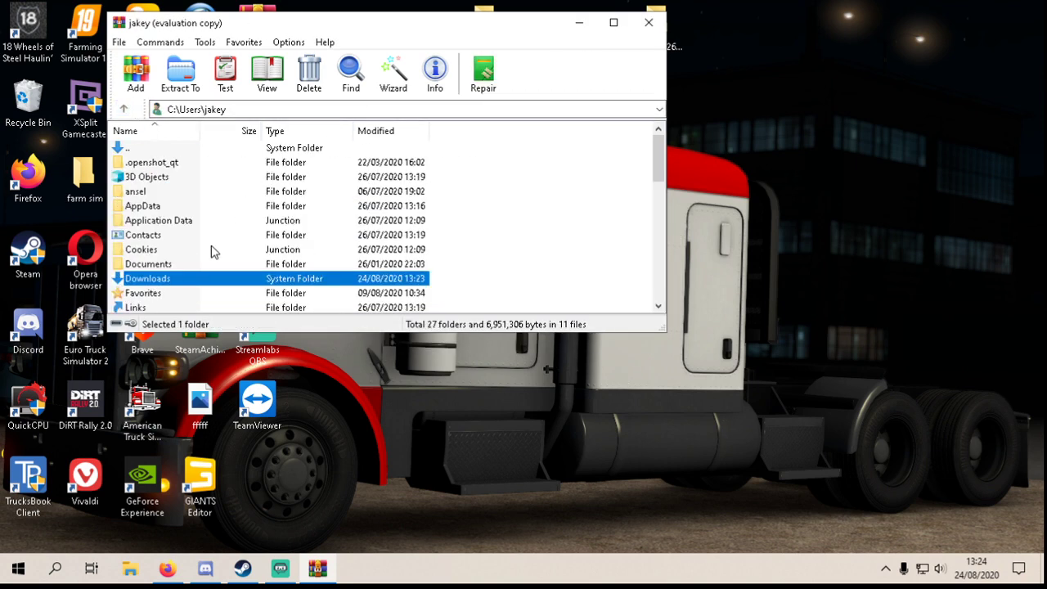
left_click(649, 22)
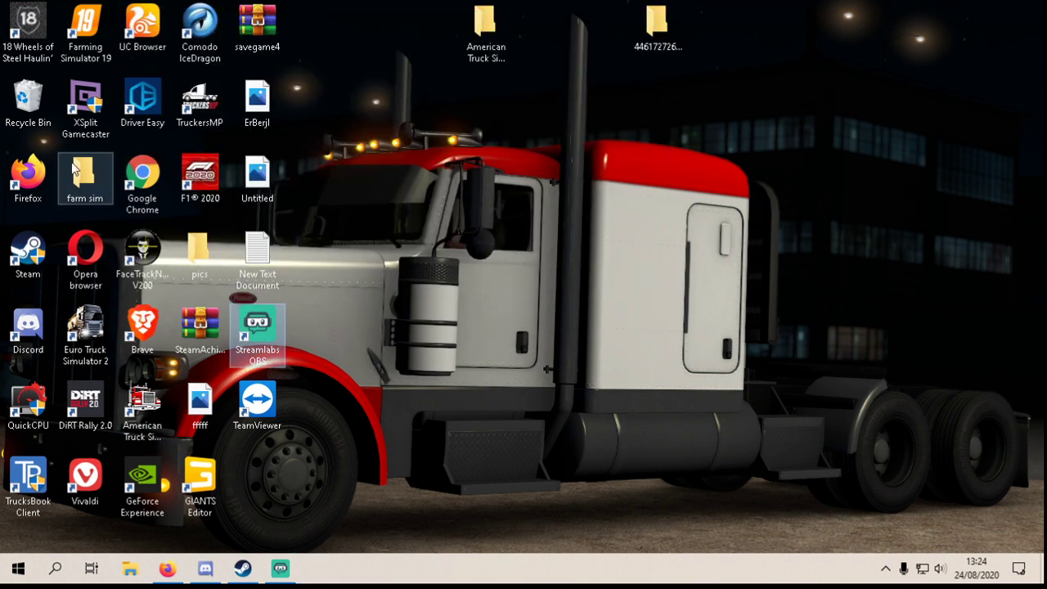
- Open TS.SE.Tool.0.2.4.2 from the Downloads folder in WinRAR and minimize the folder window
double_click(105, 190)
left_click(341, 205)
left_click(421, 204)
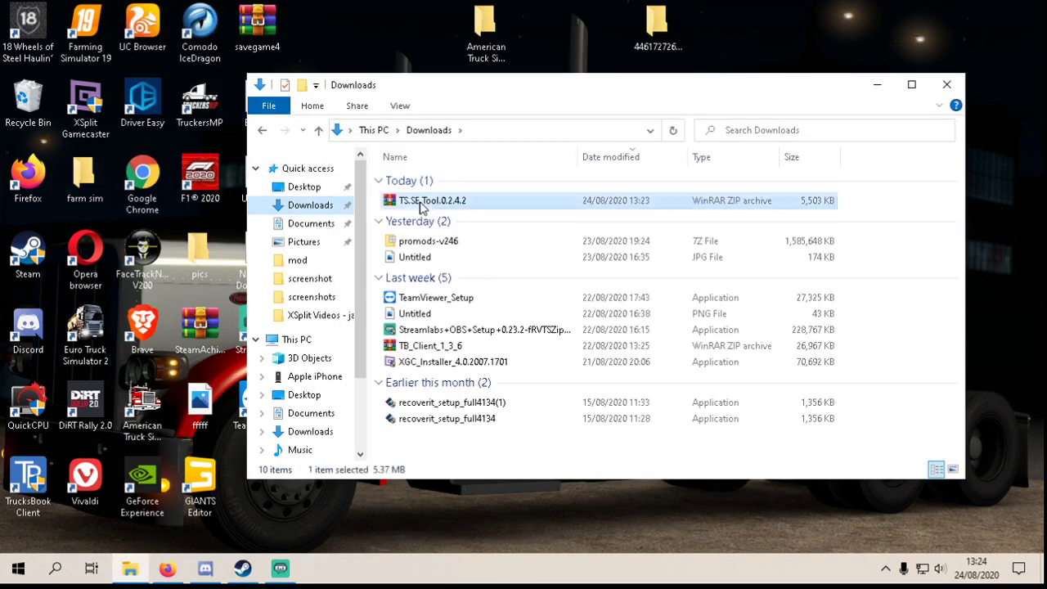
double_click(421, 204)
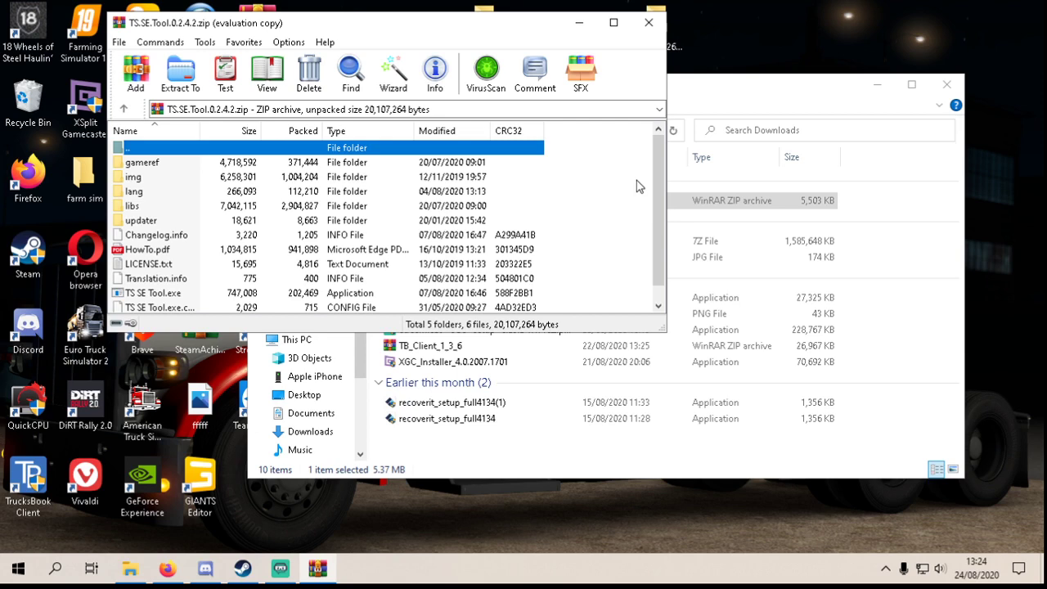
left_click(639, 233)
left_click(890, 82)
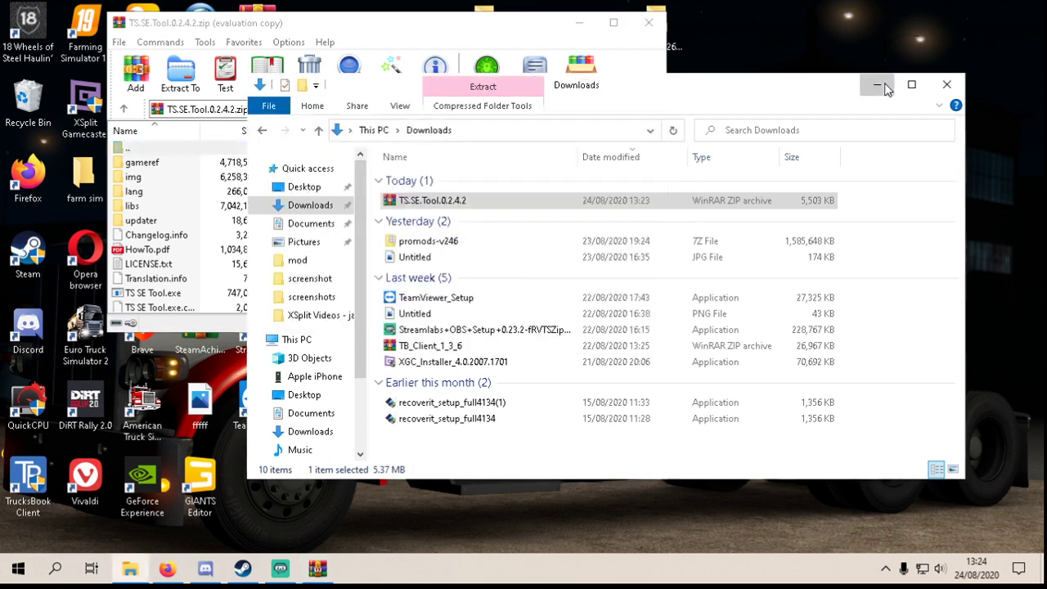
- Create a new folder named "TSE TOOL" on the desktop
right_click(816, 158)
mouse_move(876, 287)
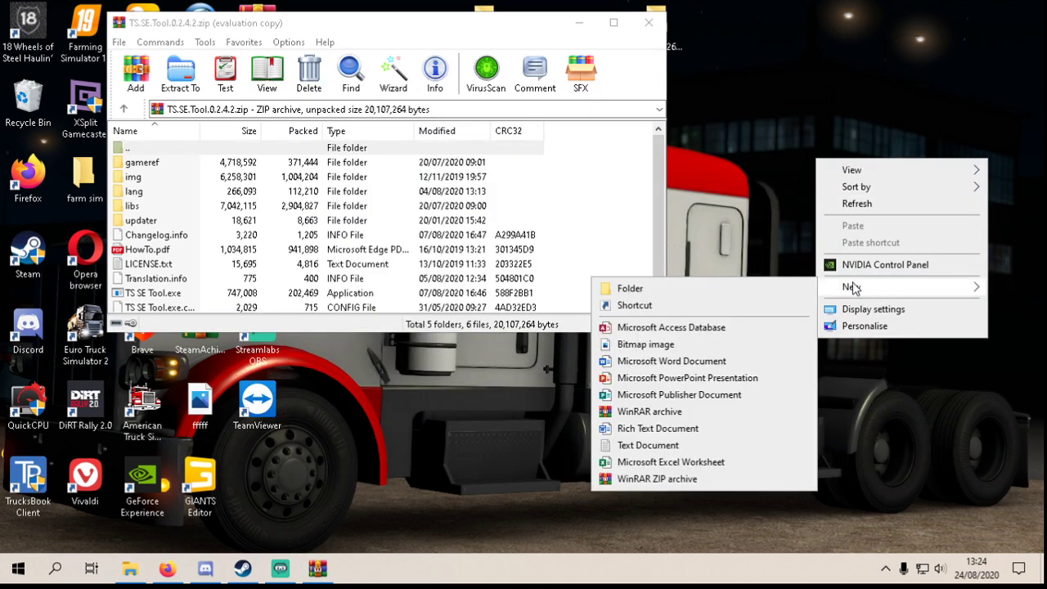
left_click(797, 288)
type("TSE")
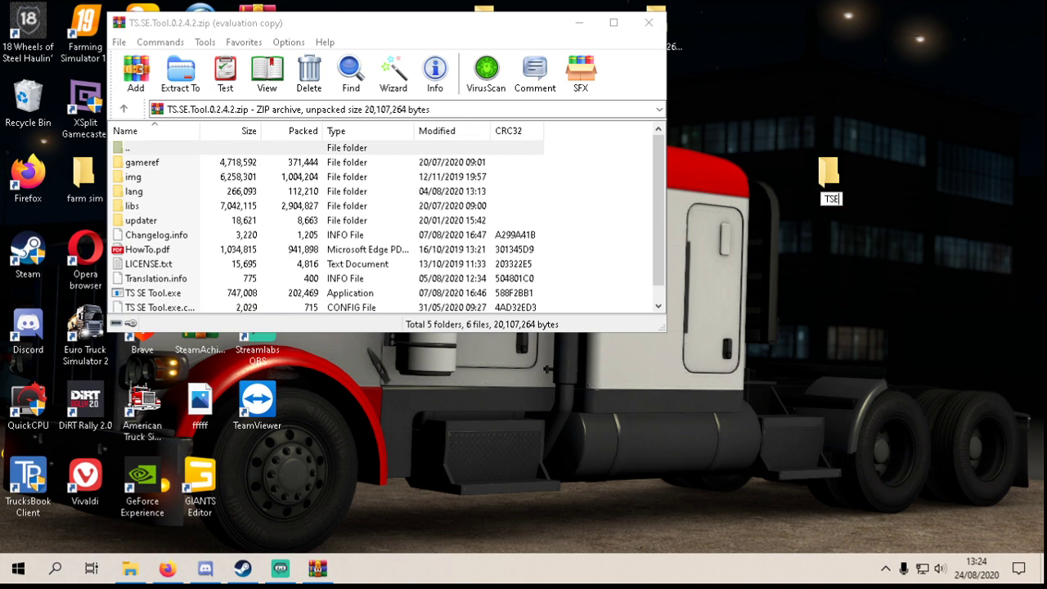
type(" TOOL")
key("Return")
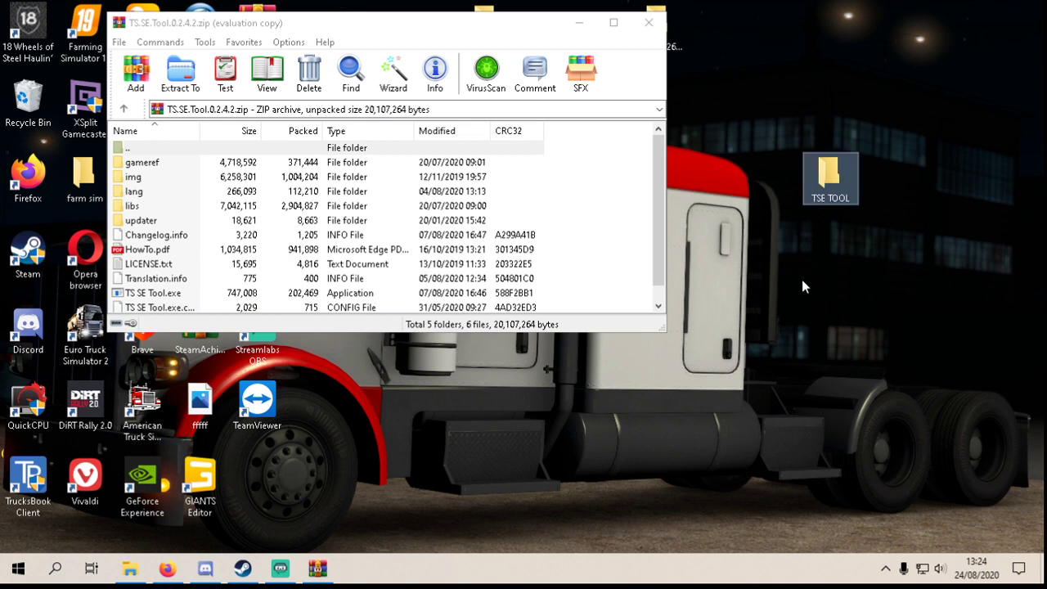
- Extract all files and folders from the archive into the TSE TOOL folder and close WinRAR
left_click_drag(607, 175, 355, 398)
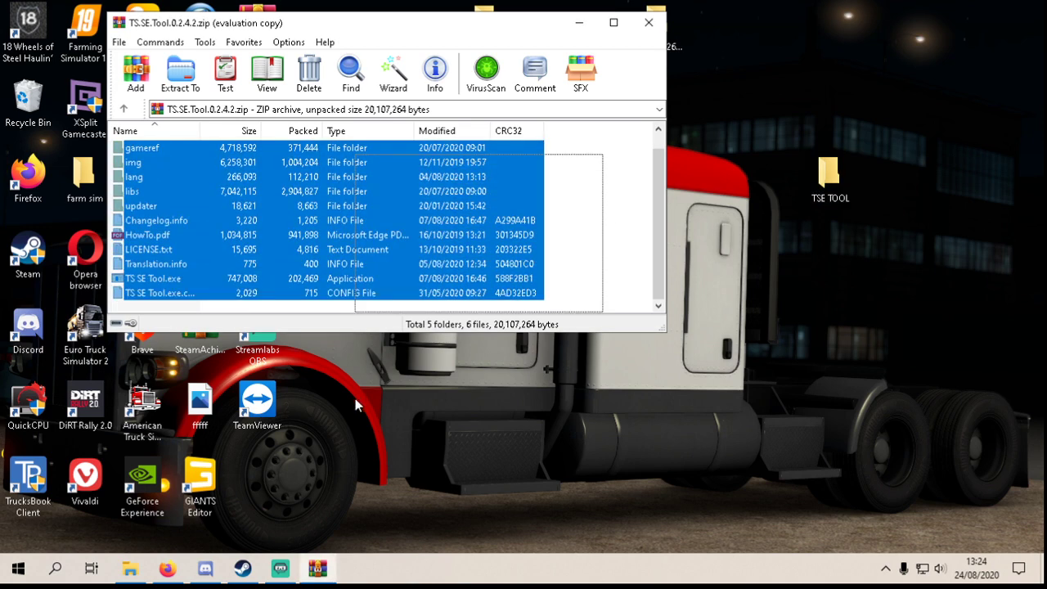
left_click_drag(226, 221, 822, 170)
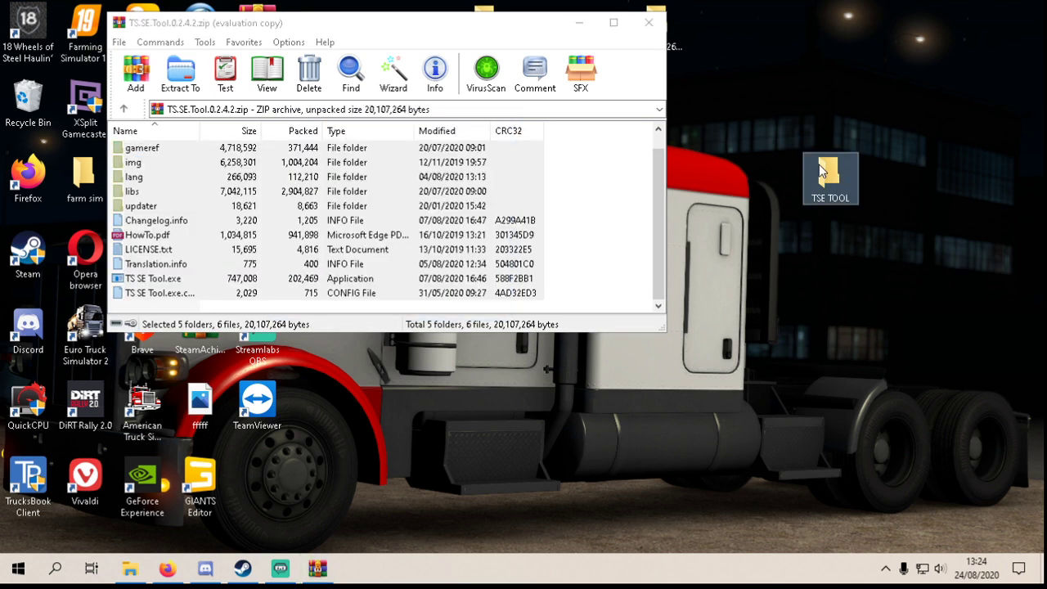
left_click(648, 23)
- Launch TS SE Tool.exe from the TSE TOOL folder and dismiss its startup information window
double_click(851, 185)
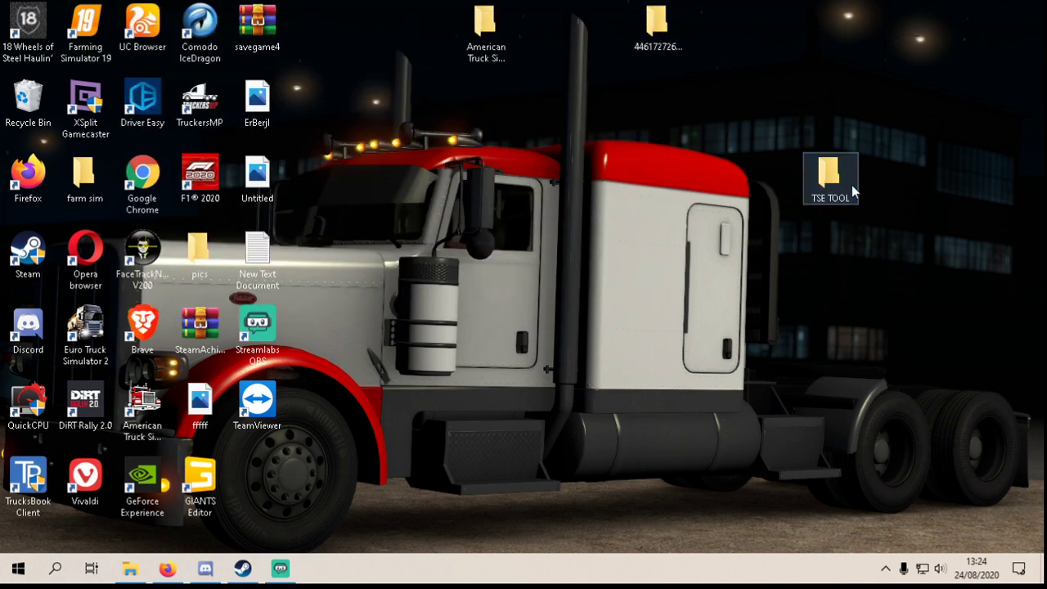
double_click(501, 345)
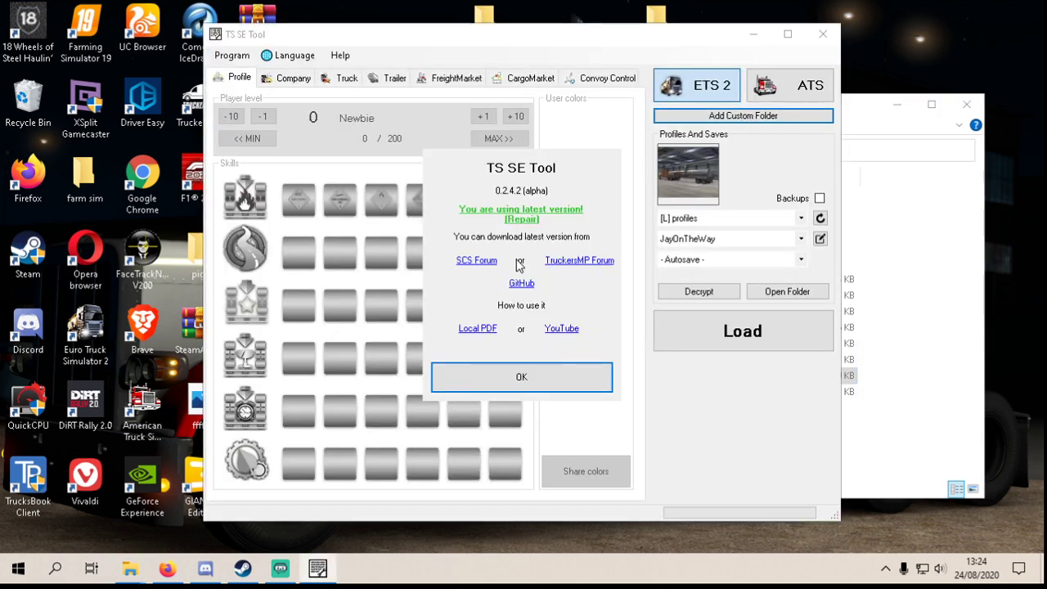
left_click(548, 379)
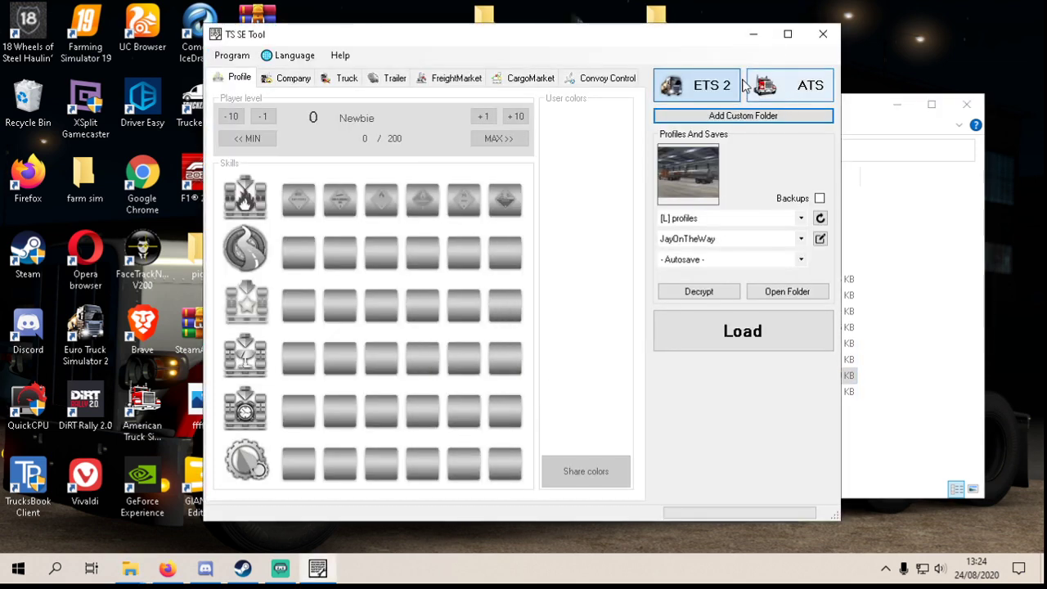
- Close the TSE TOOL folder window and exit TS SE Tool, leaving the desktop clear
left_click(756, 40)
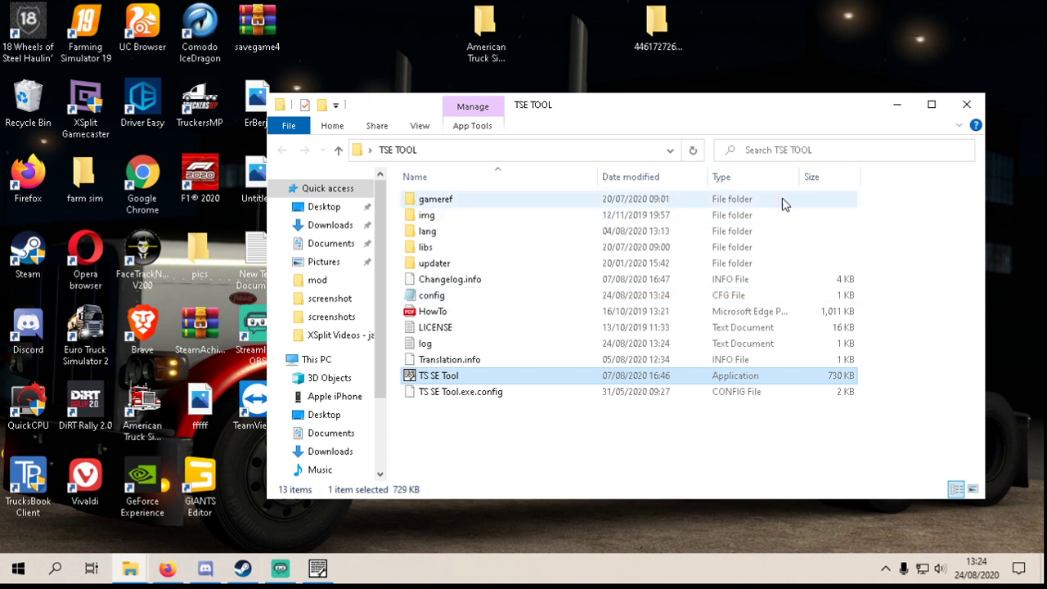
left_click(965, 104)
left_click(319, 568)
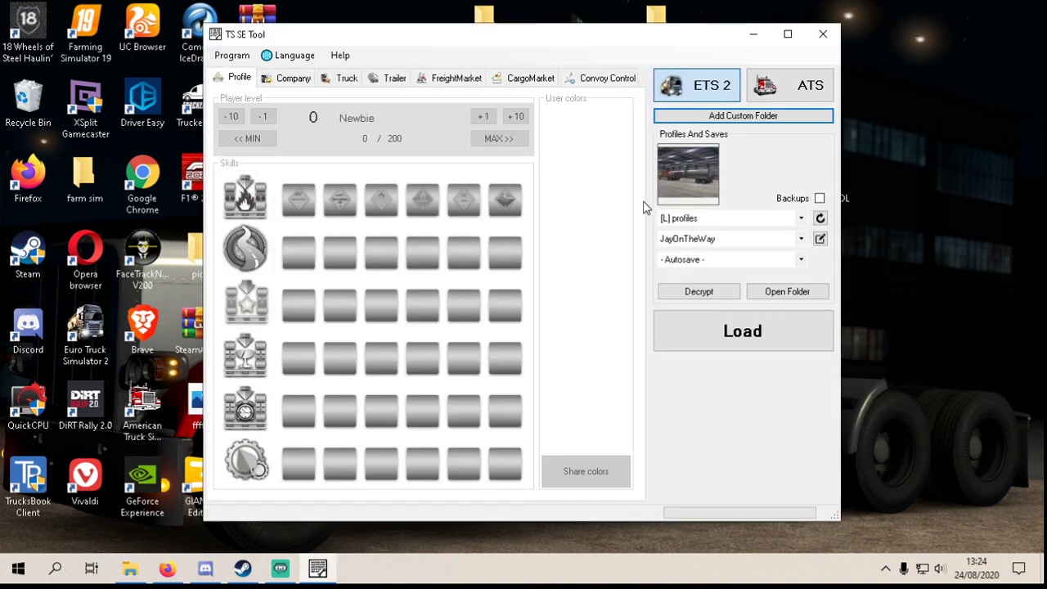
left_click(832, 36)
left_click(538, 329)
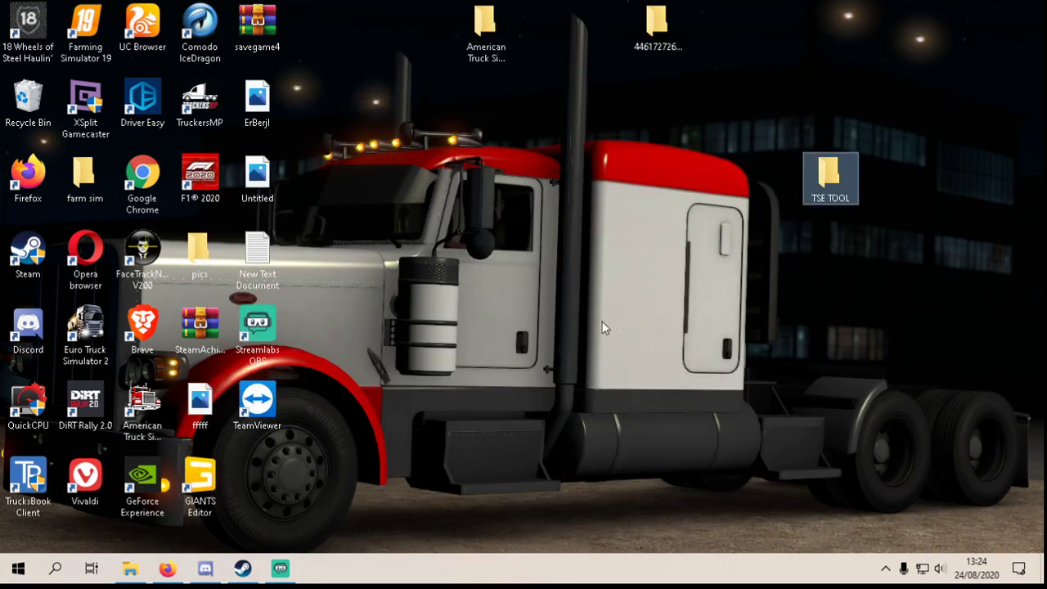
- Launch Euro Truck Simulator 2 from the Steam library, enter the existing profile and dismiss the game change warning
left_click(242, 567)
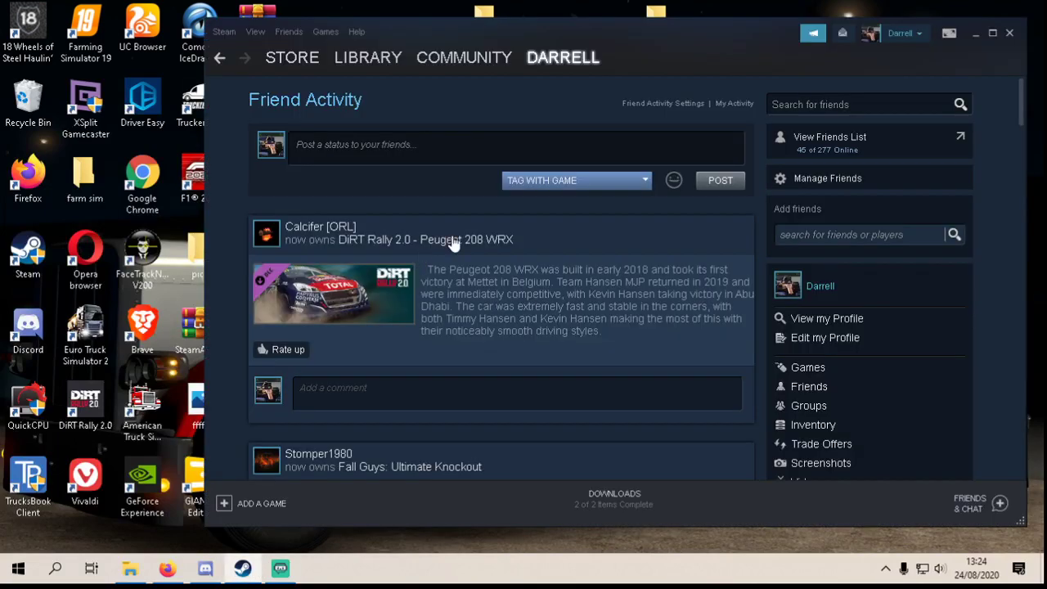
left_click(368, 57)
left_click(401, 77)
scroll(364, 294, "down", 3)
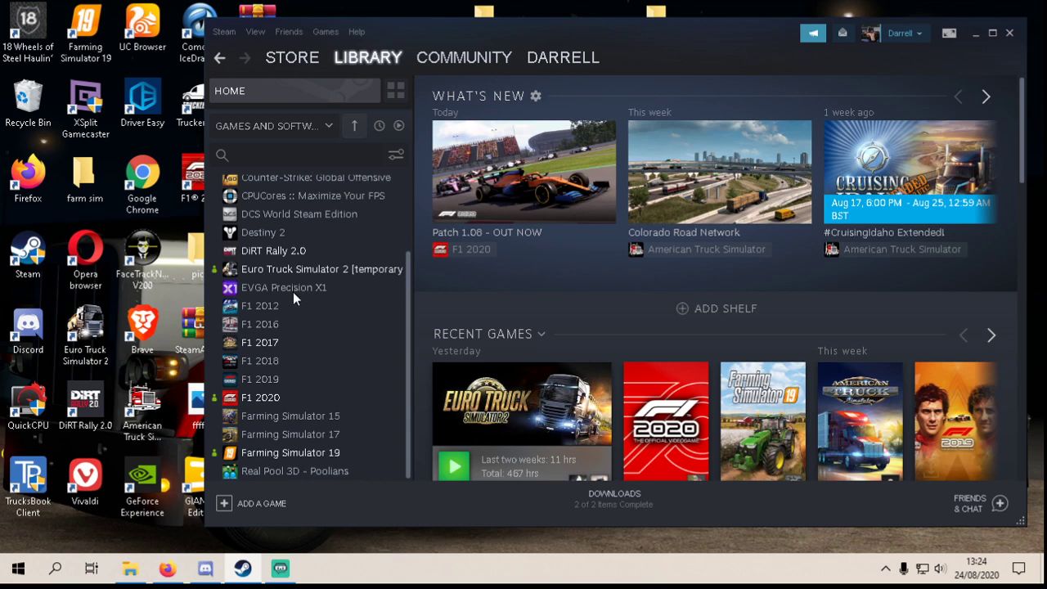
left_click(311, 269)
left_click(475, 301)
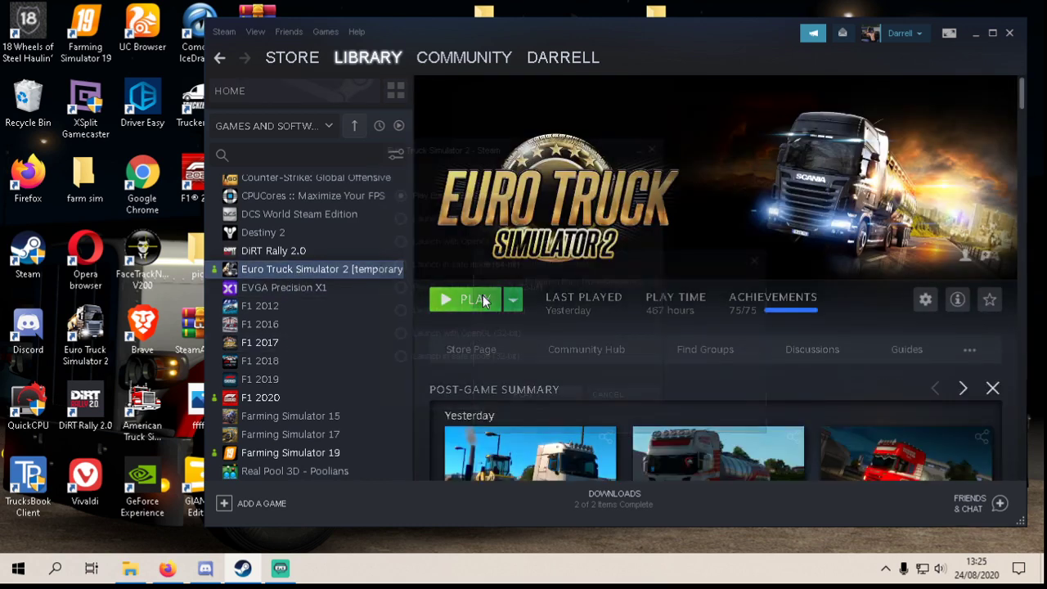
left_click(546, 395)
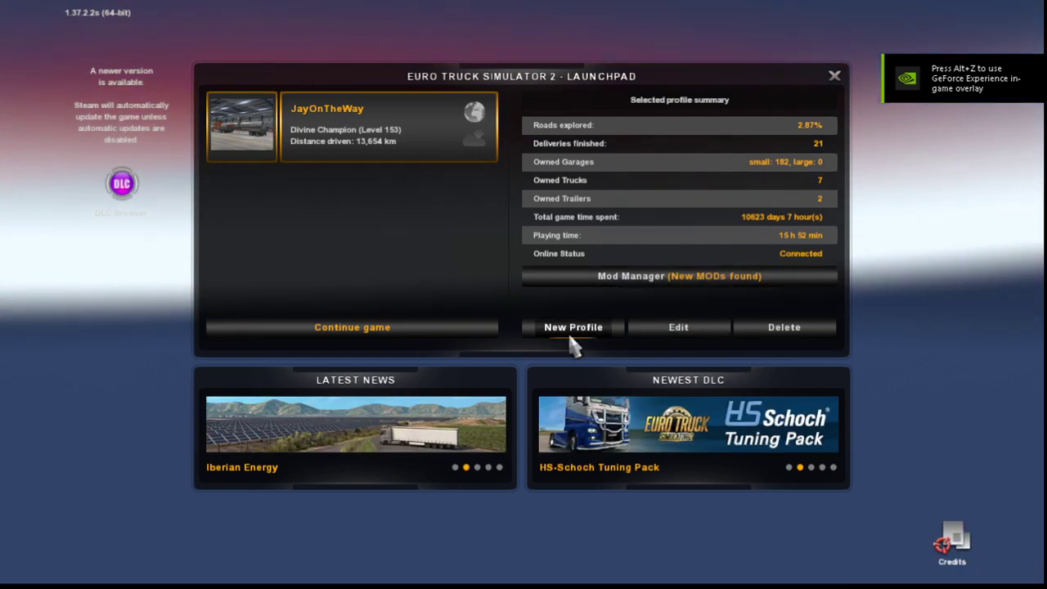
left_click(672, 331)
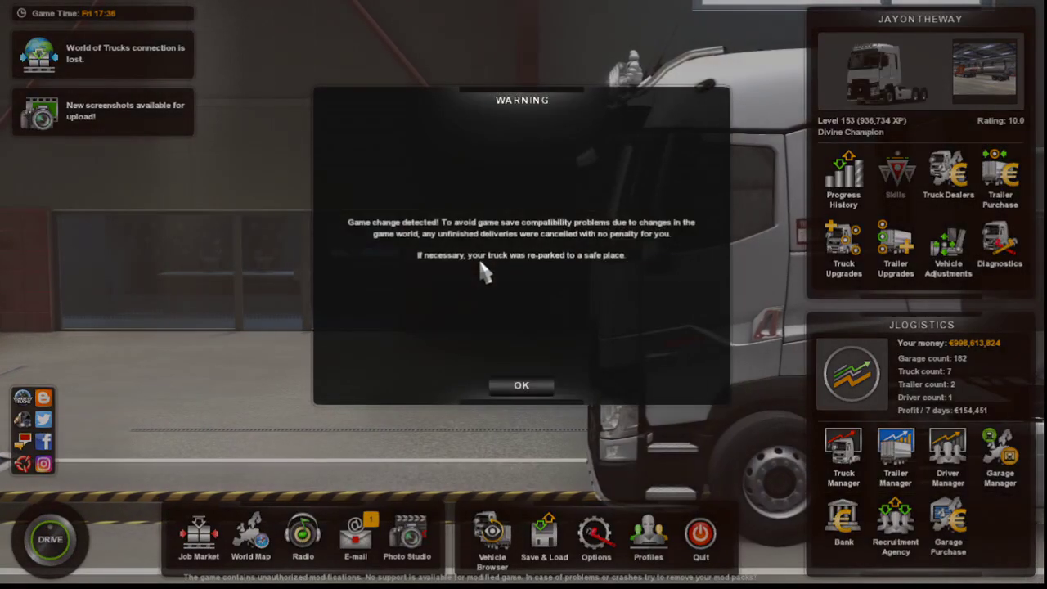
left_click(521, 384)
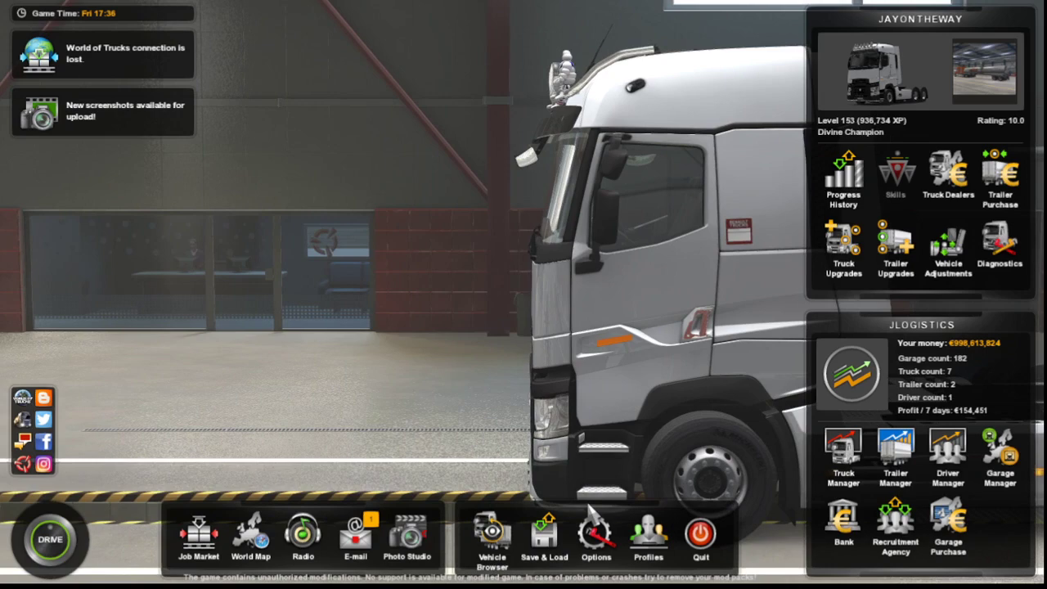
- Assign the minus key as the primary Quick Save binding in the game's options and close the options
left_click(595, 536)
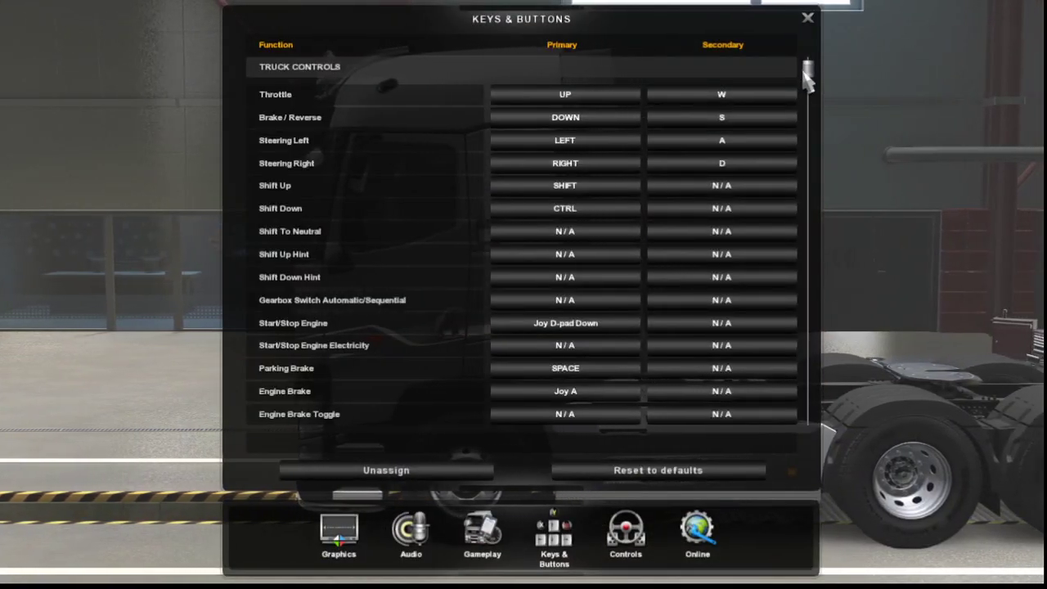
left_click_drag(807, 77, 798, 428)
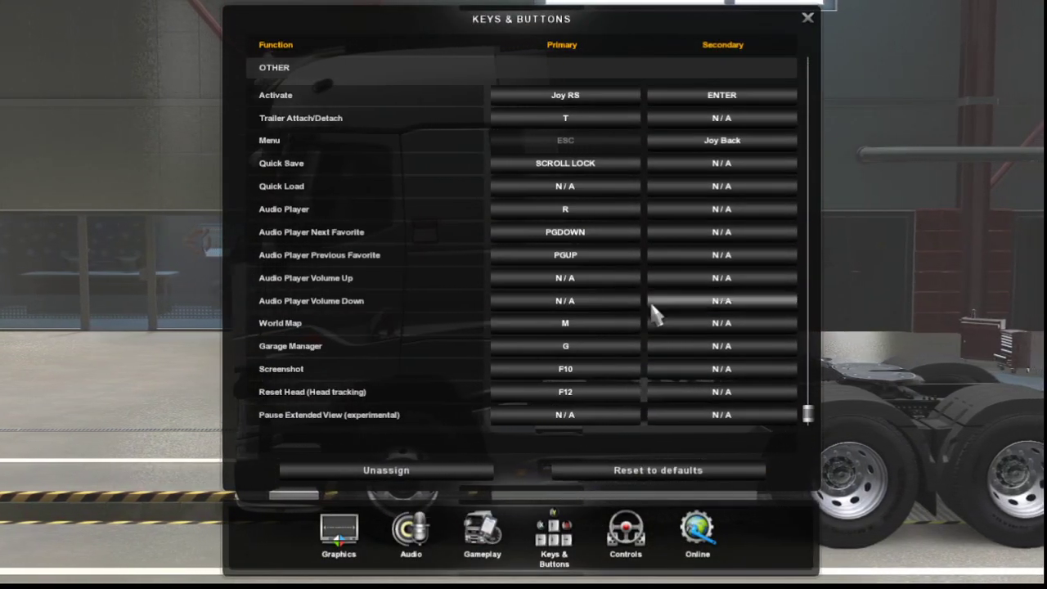
left_click(564, 163)
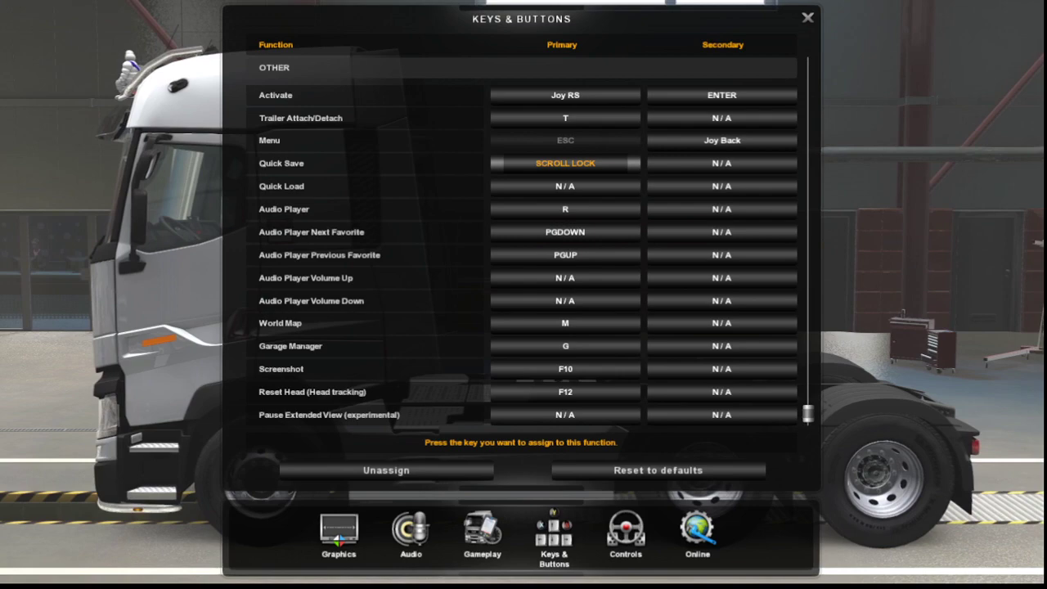
key("minus")
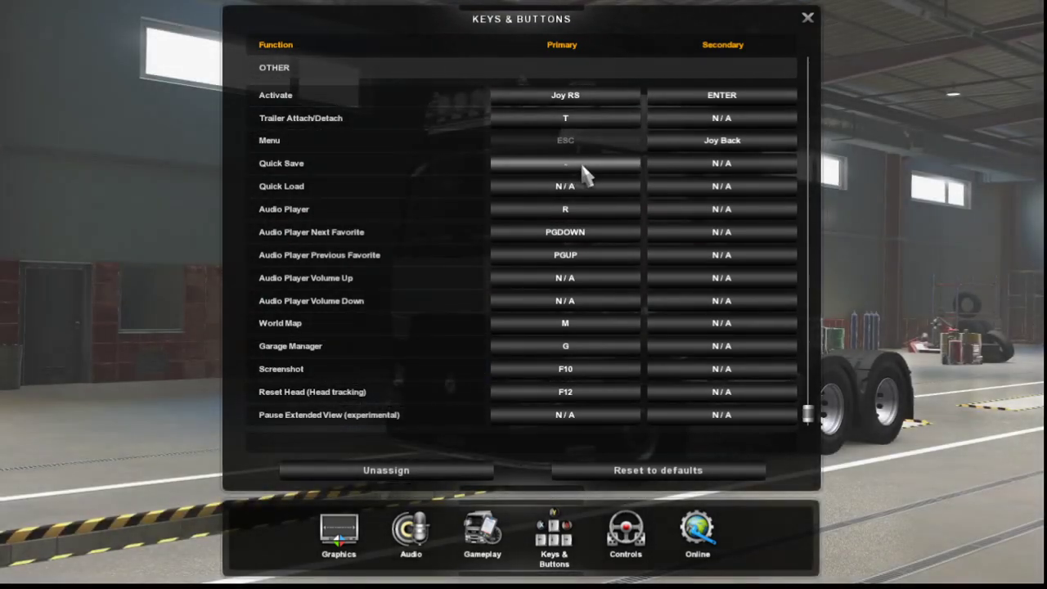
left_click(807, 17)
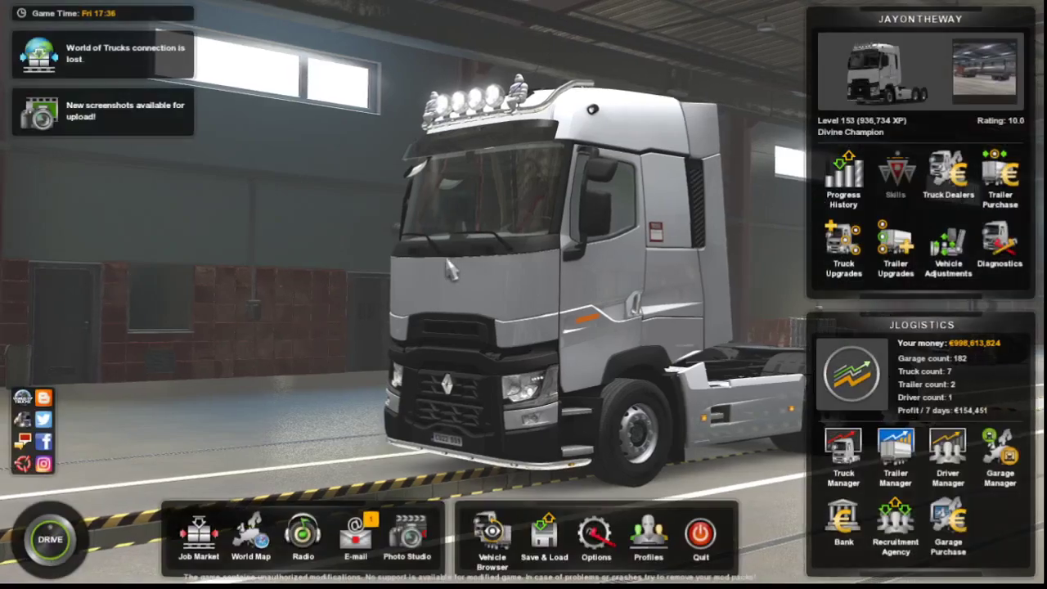
- Enter the truck and return to the menu, and check the Load Game list while toggling Show autosaves
left_click(43, 563)
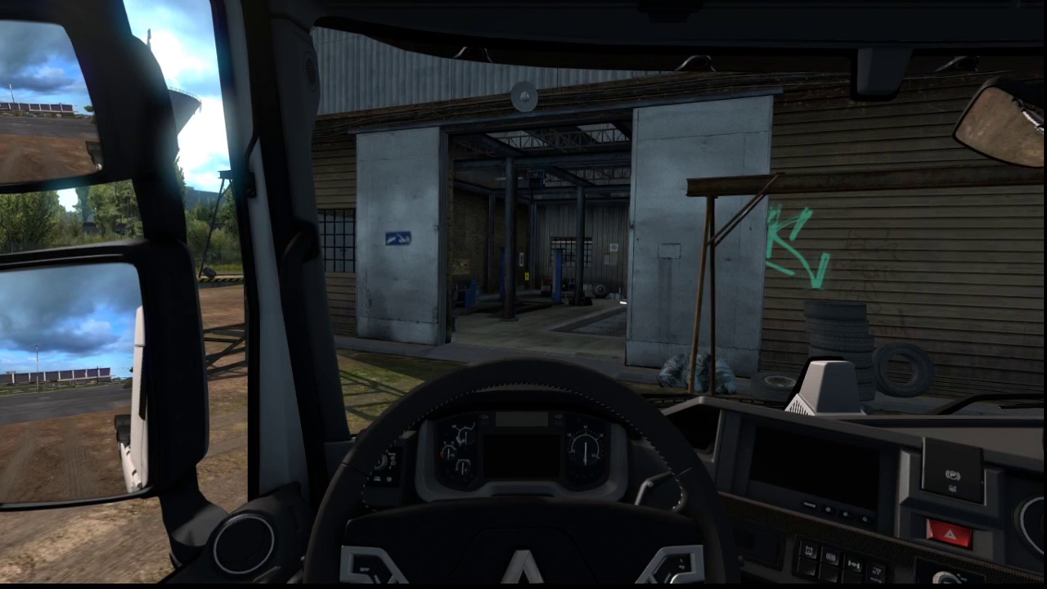
key("Escape")
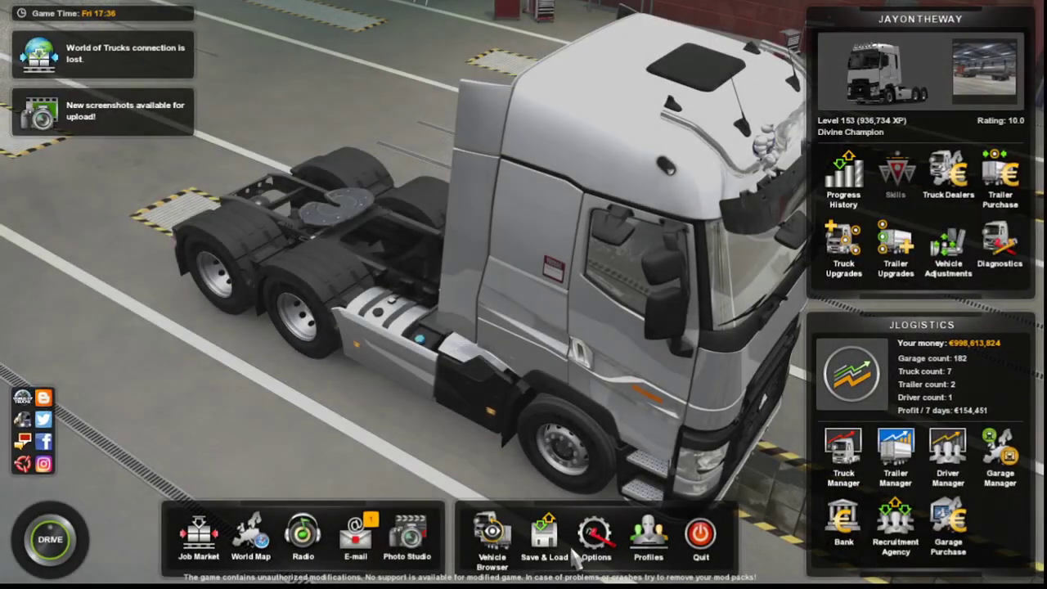
left_click(544, 536)
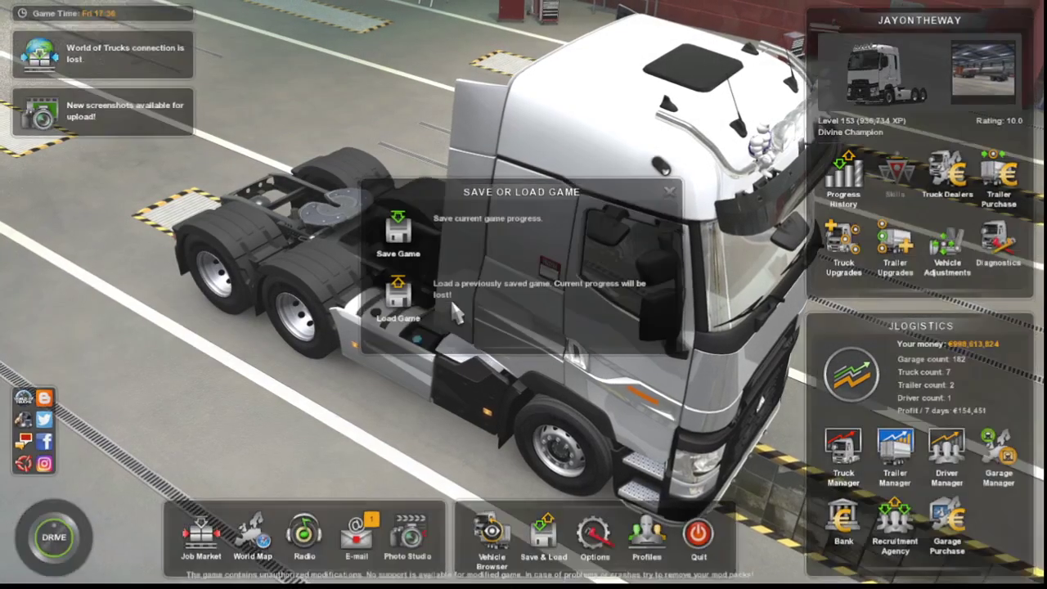
left_click(451, 297)
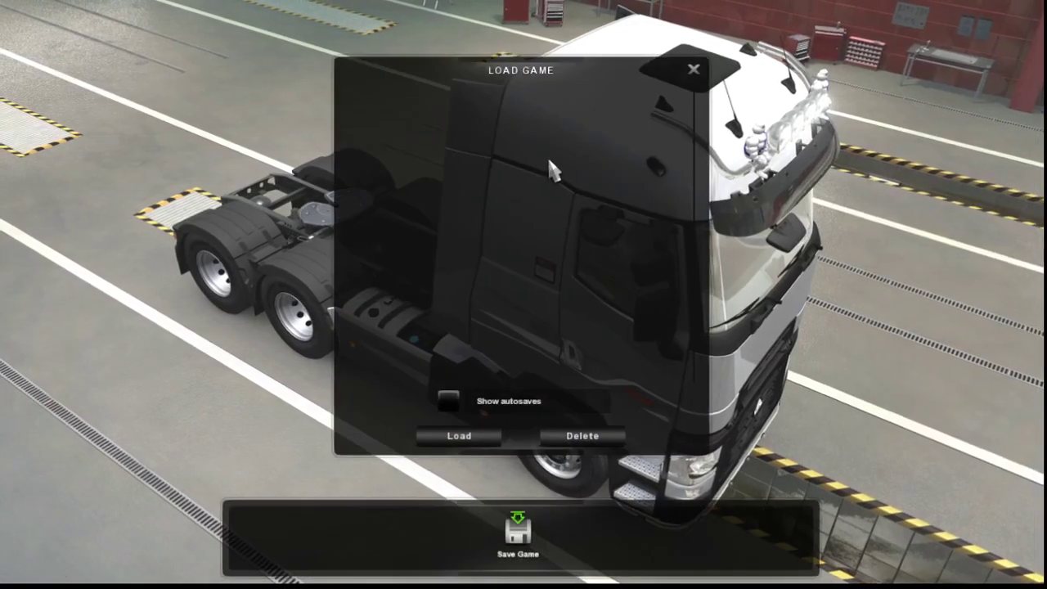
left_click(458, 399)
left_click(459, 400)
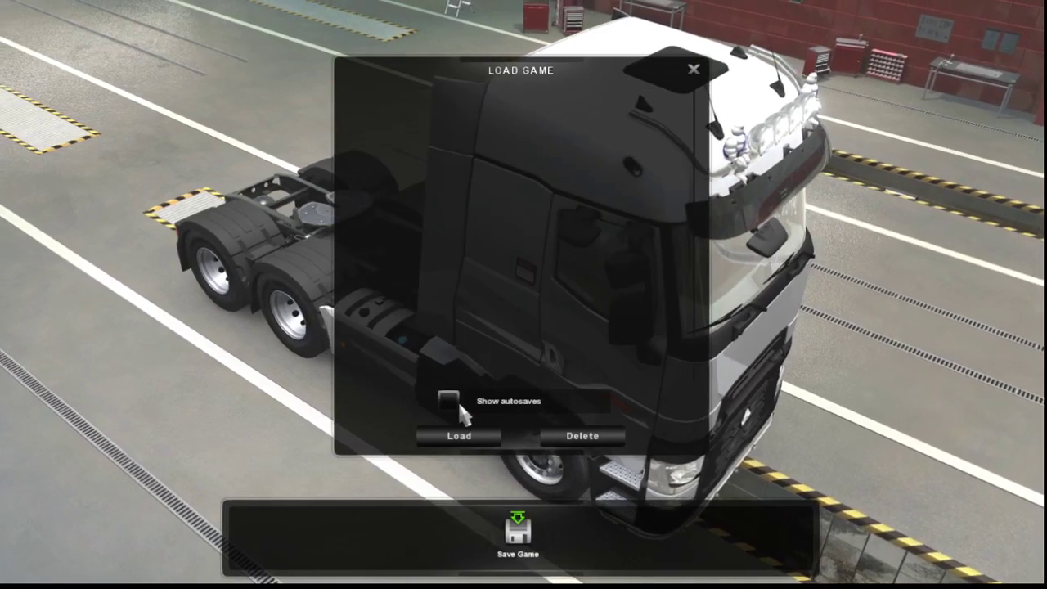
left_click(694, 72)
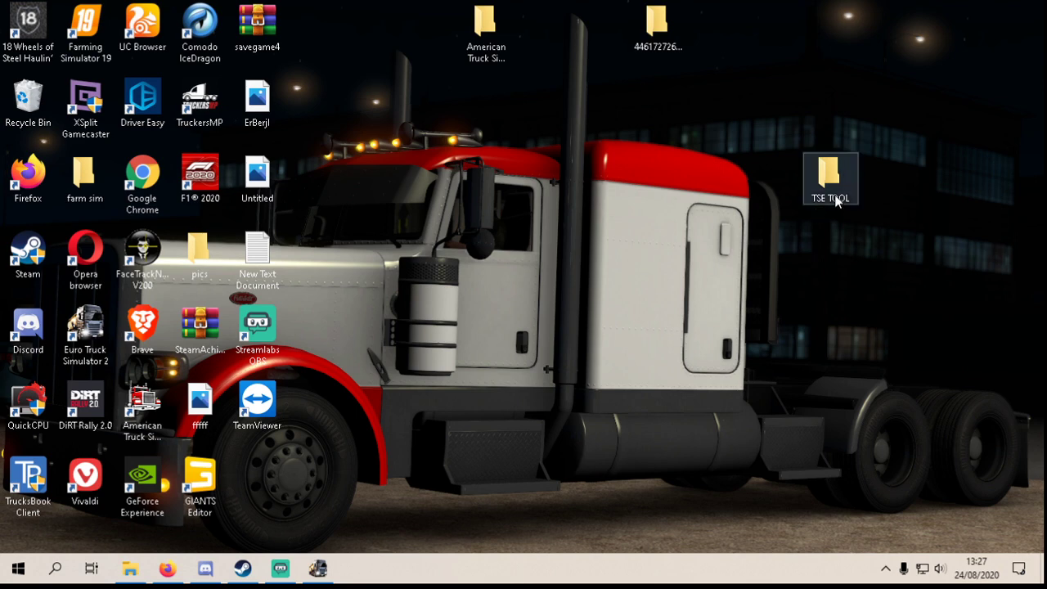
- Reopen TS SE Tool from the desktop TSE TOOL folder and dismiss its startup information window
double_click(836, 202)
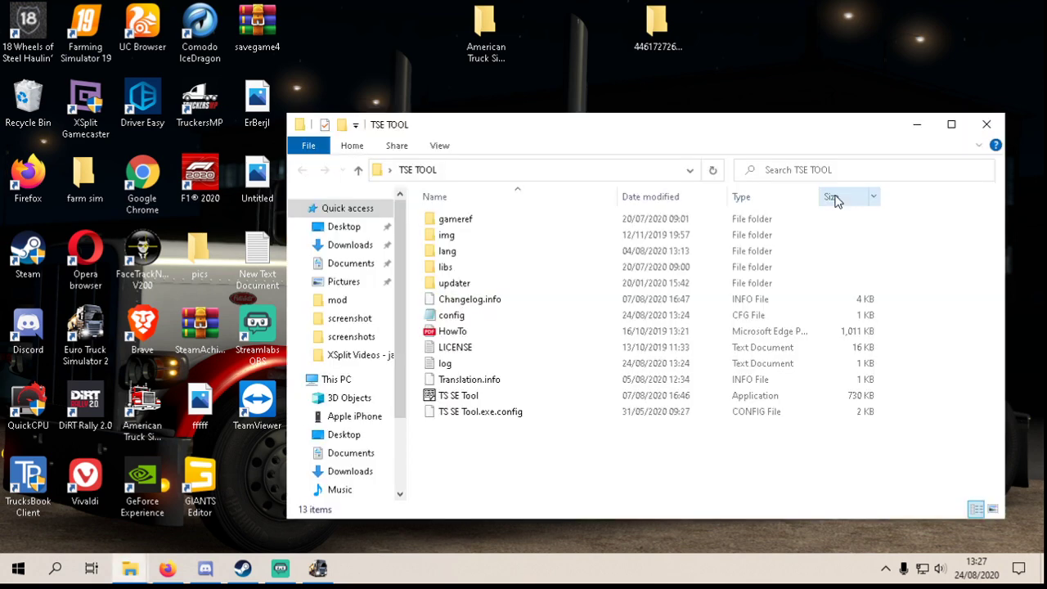
double_click(483, 396)
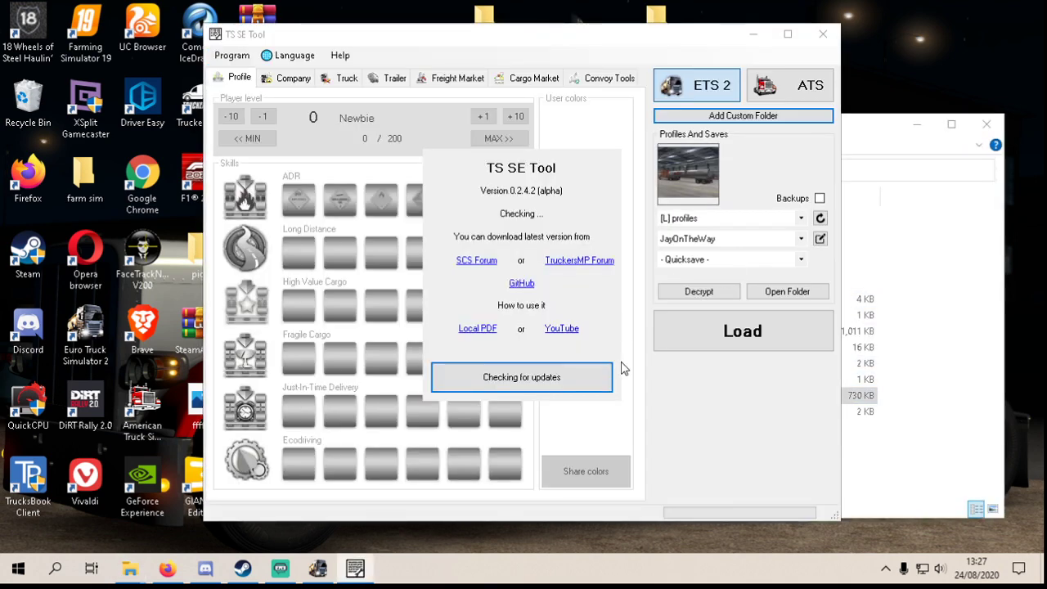
left_click(597, 372)
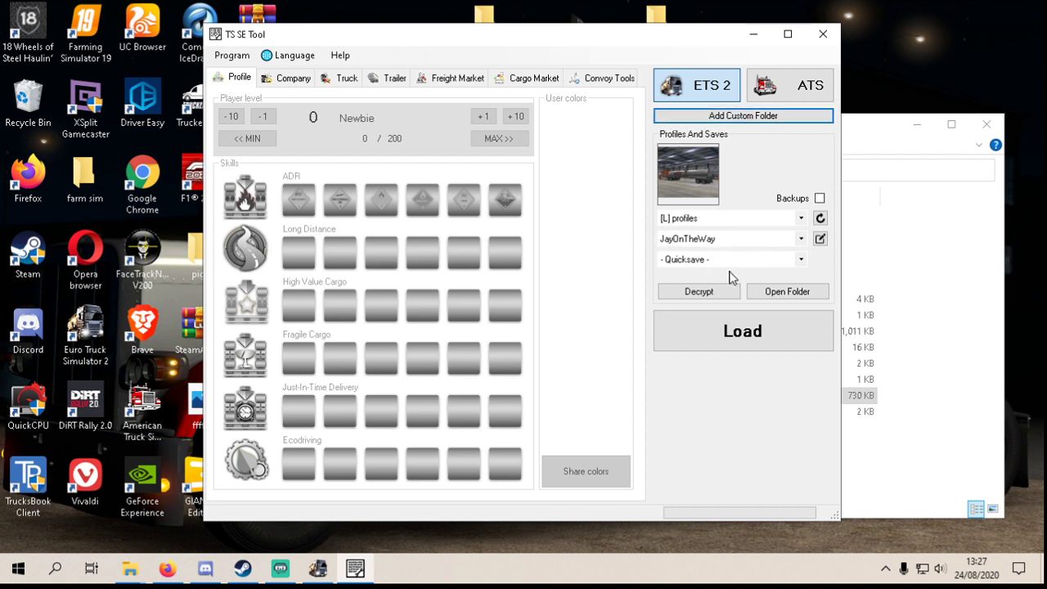
- Start adding a custom folder, browsing through the Documents library to the profiles folder of Euro Truck Simulator 2
left_click(758, 119)
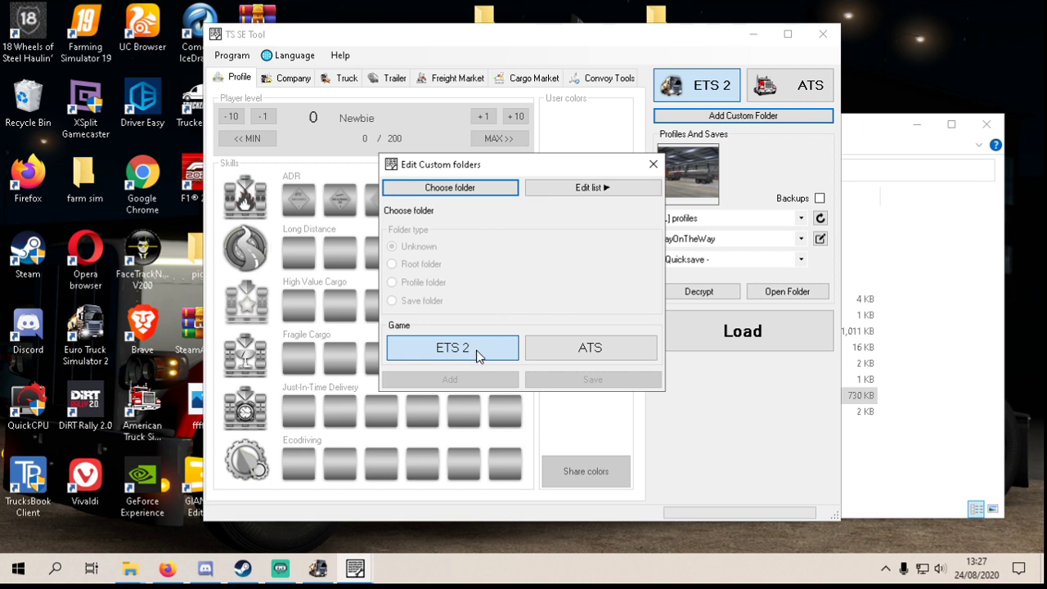
left_click(475, 188)
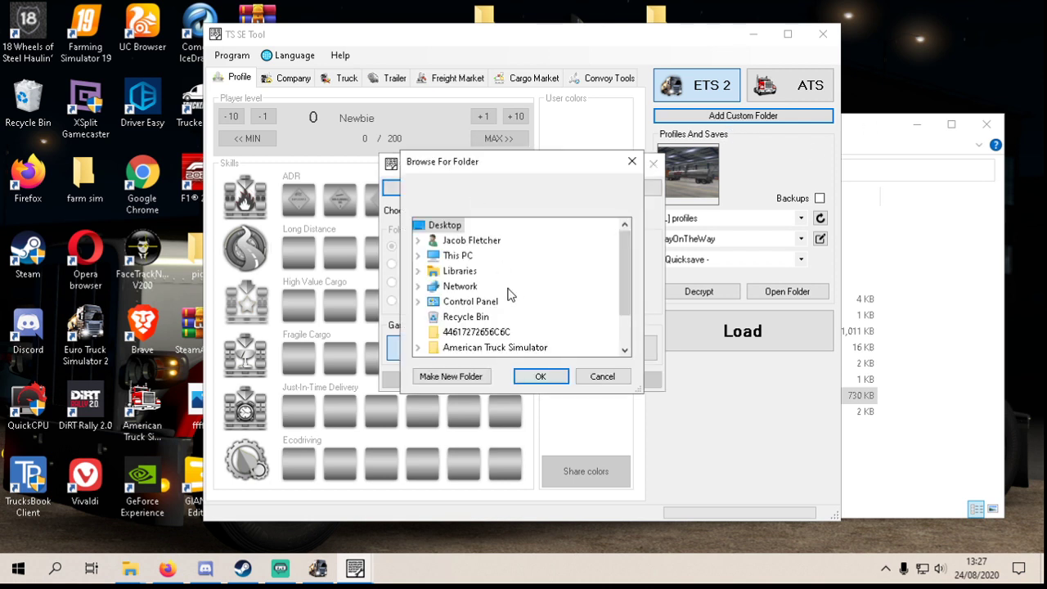
double_click(462, 271)
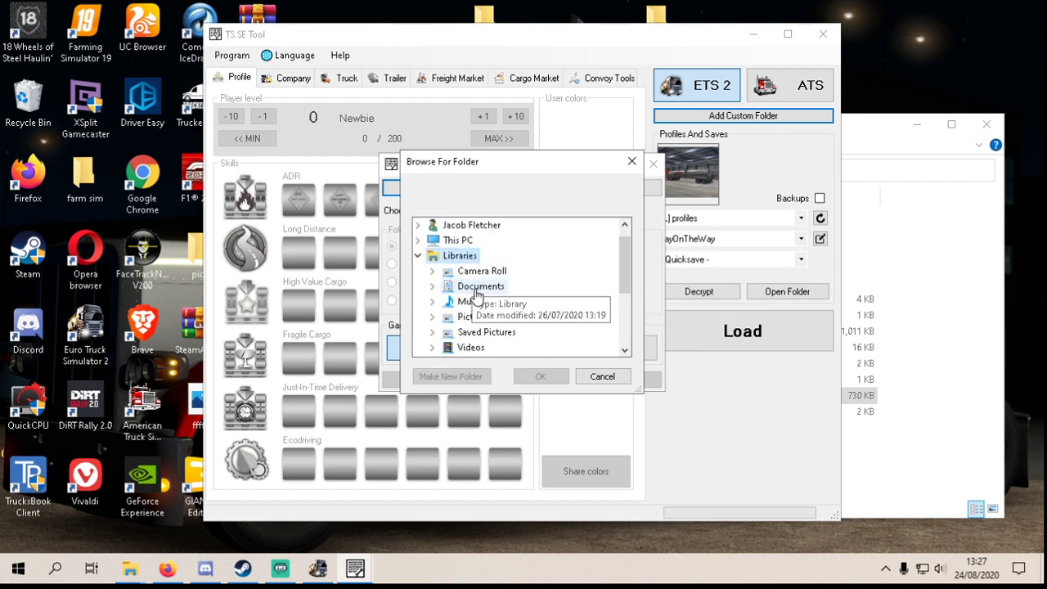
double_click(479, 299)
scroll(477, 294, "down", 3)
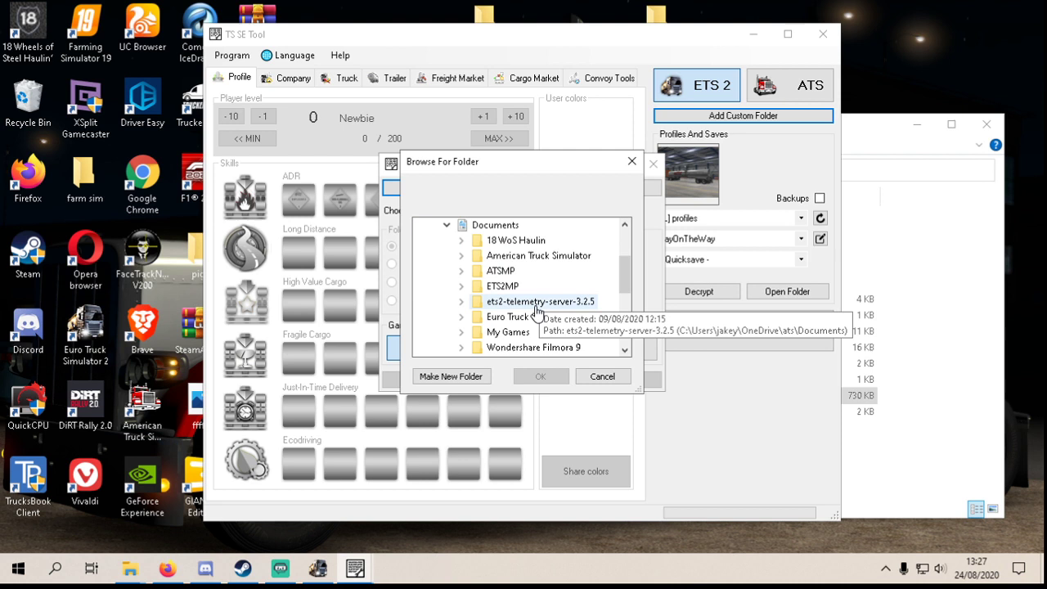
double_click(531, 270)
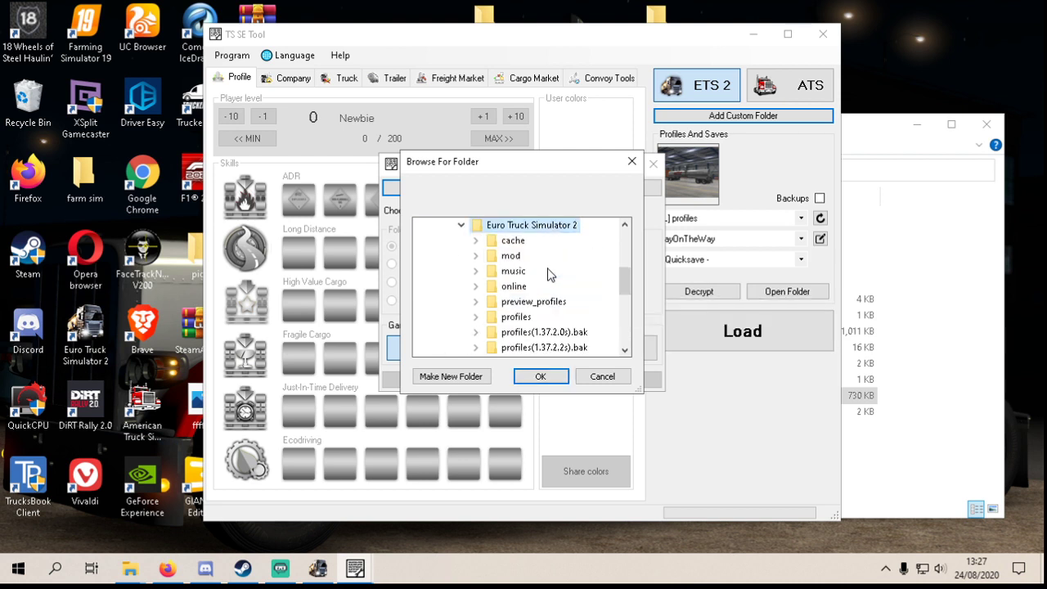
scroll(550, 274, "down", 1)
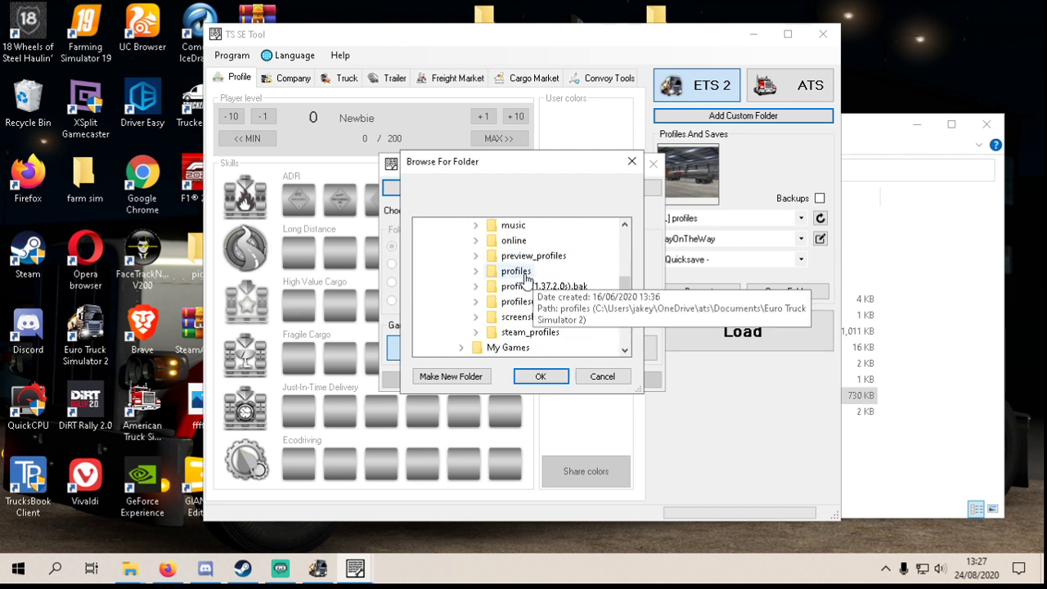
double_click(524, 274)
- Choose the quicksave folder inside the profile's save folder and add it as a save folder for ETS 2
scroll(585, 309, "down", 5)
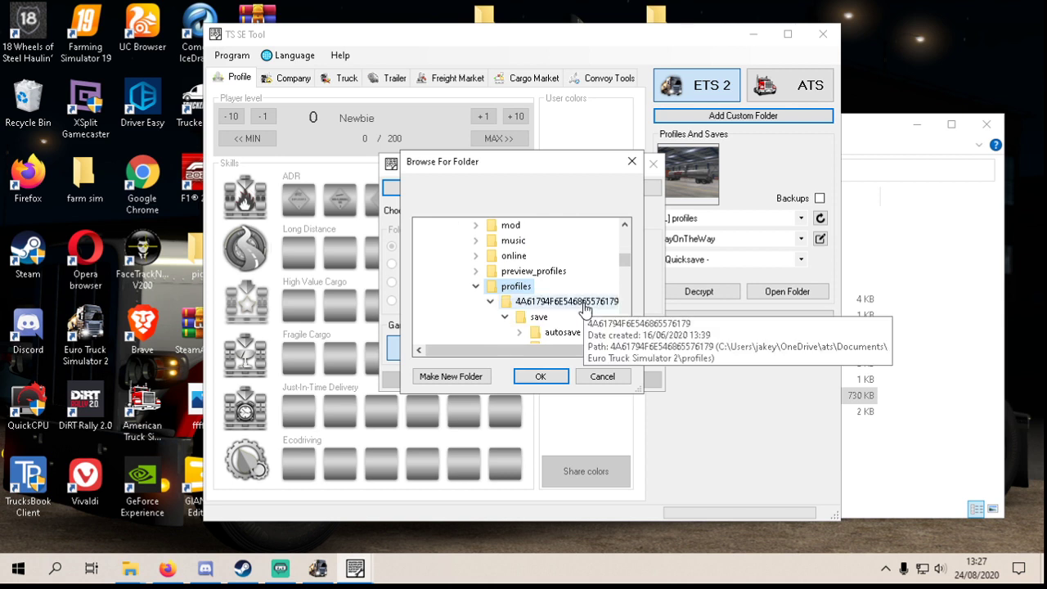
scroll(586, 309, "down", 6)
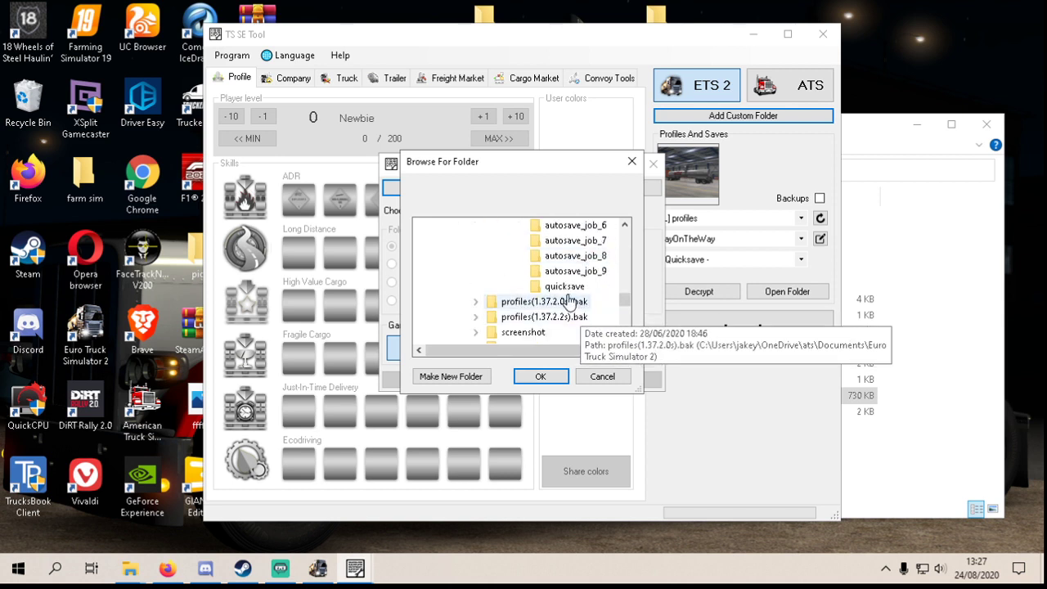
left_click(562, 287)
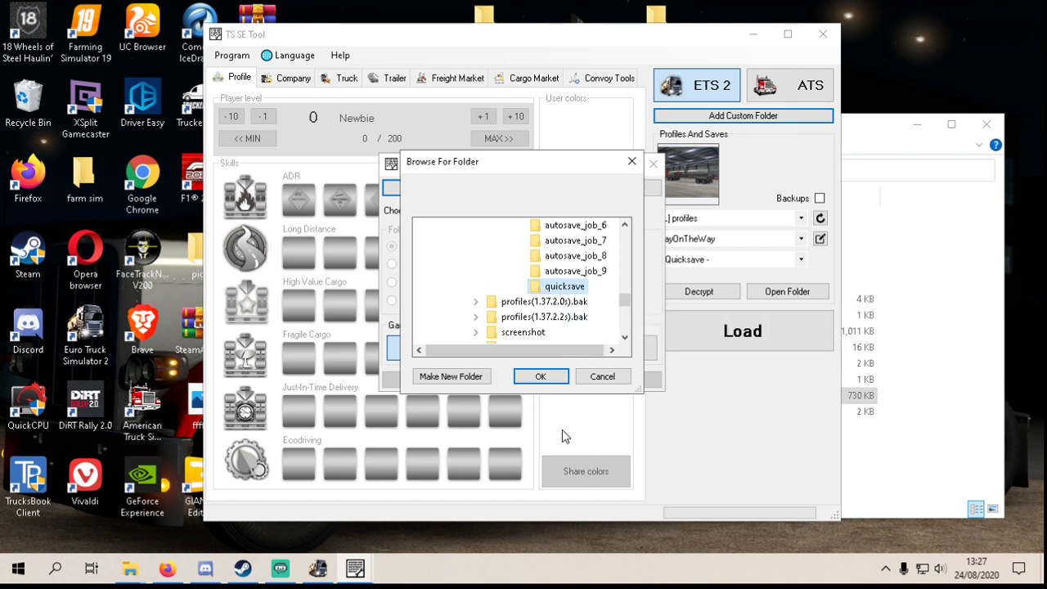
left_click(540, 377)
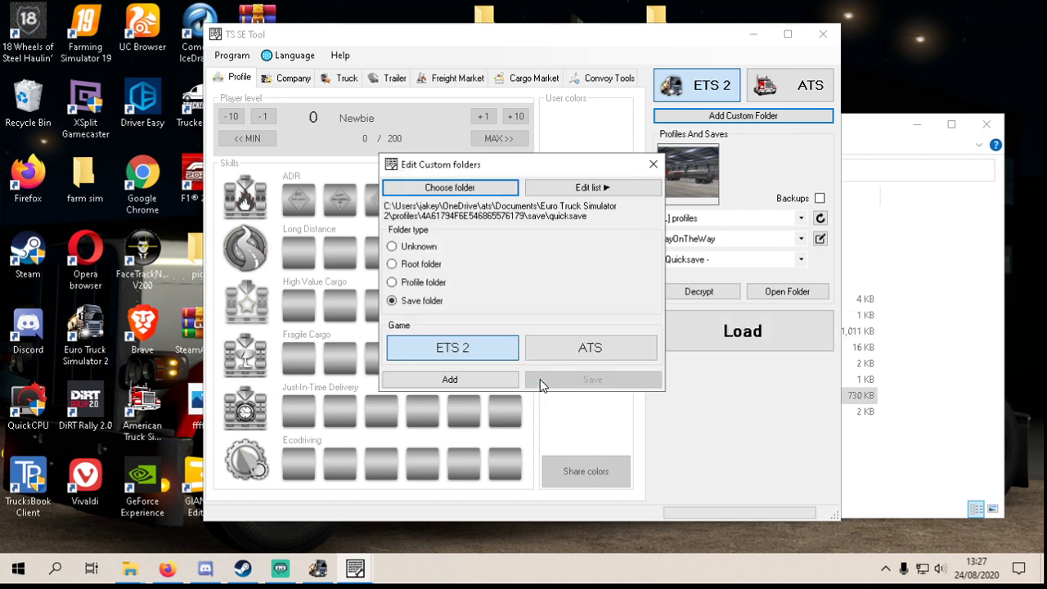
left_click(472, 381)
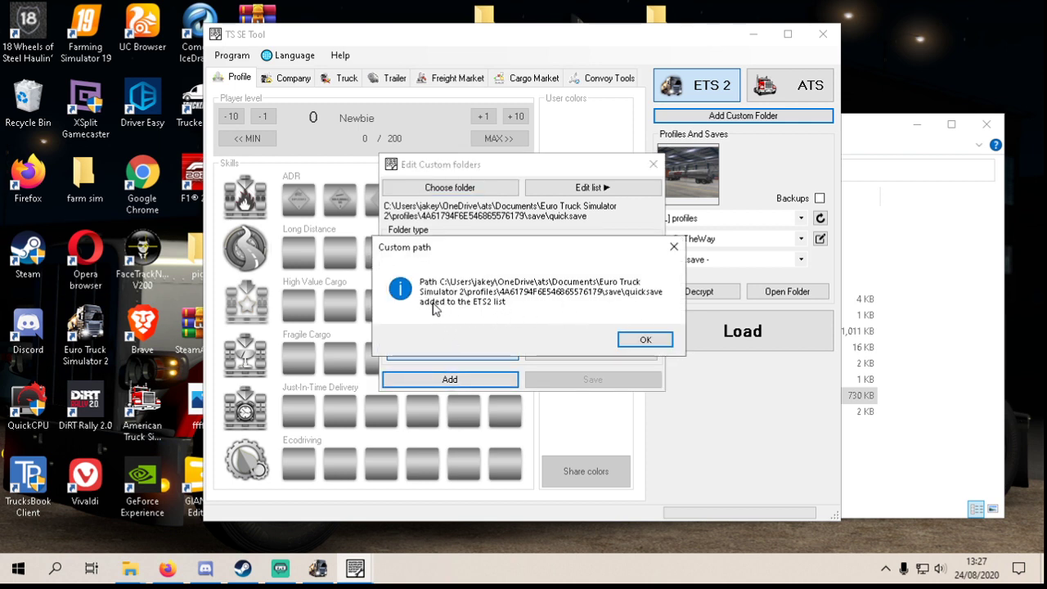
left_click(646, 342)
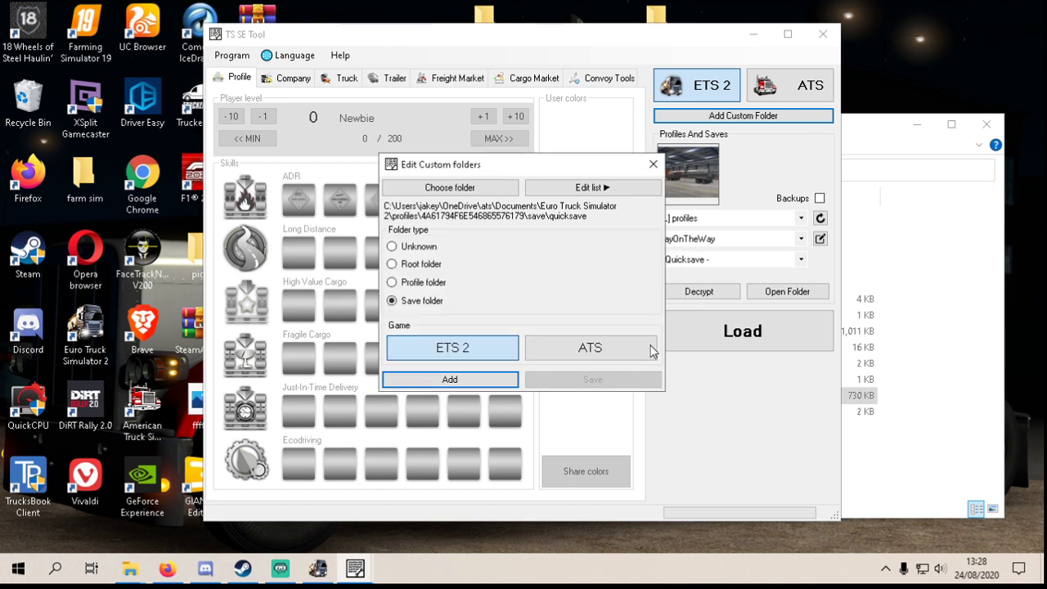
- Save the custom folder settings and load the Quicksave of the selected profile
left_click(618, 382)
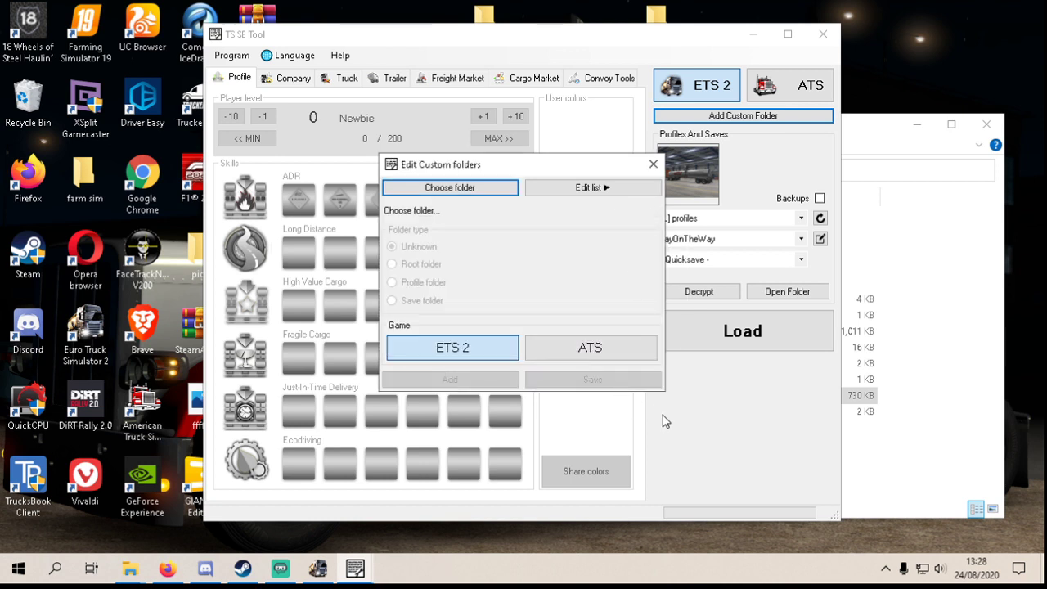
left_click(653, 164)
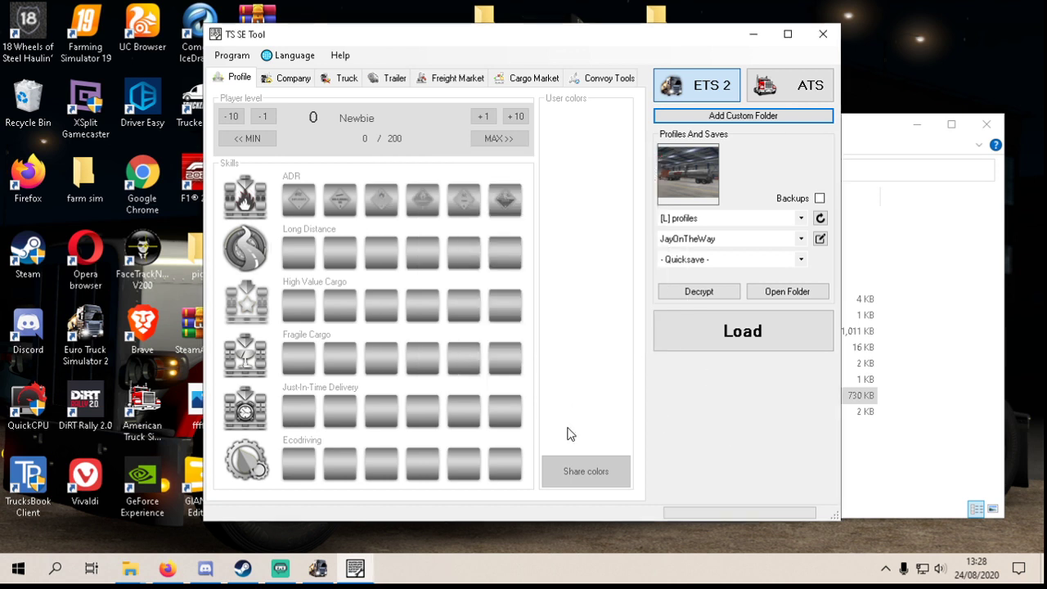
left_click(732, 352)
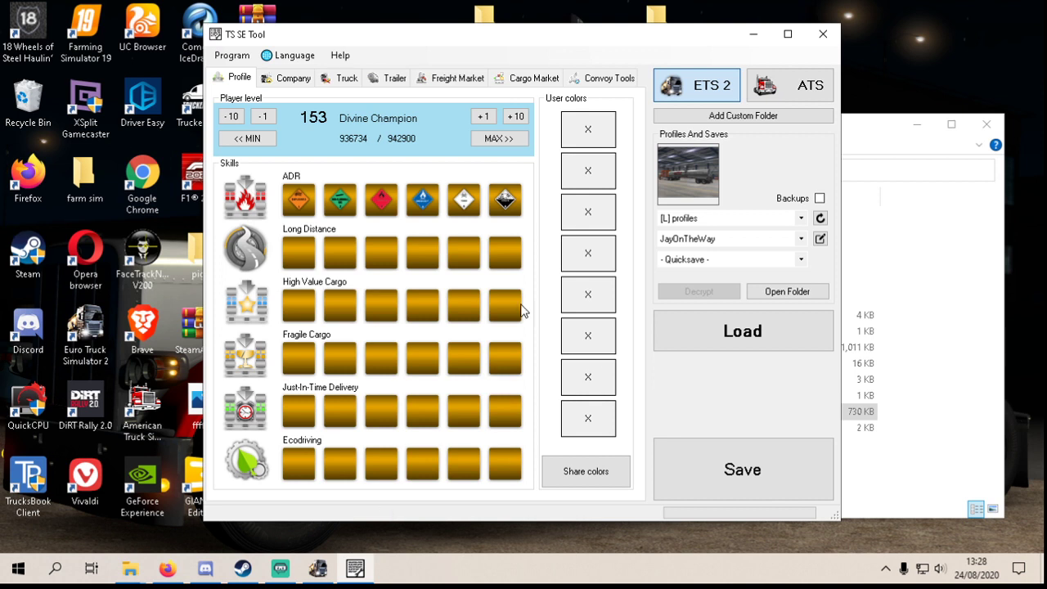
- Review the company details, and fully repair and refuel the Renault T truck
left_click(293, 79)
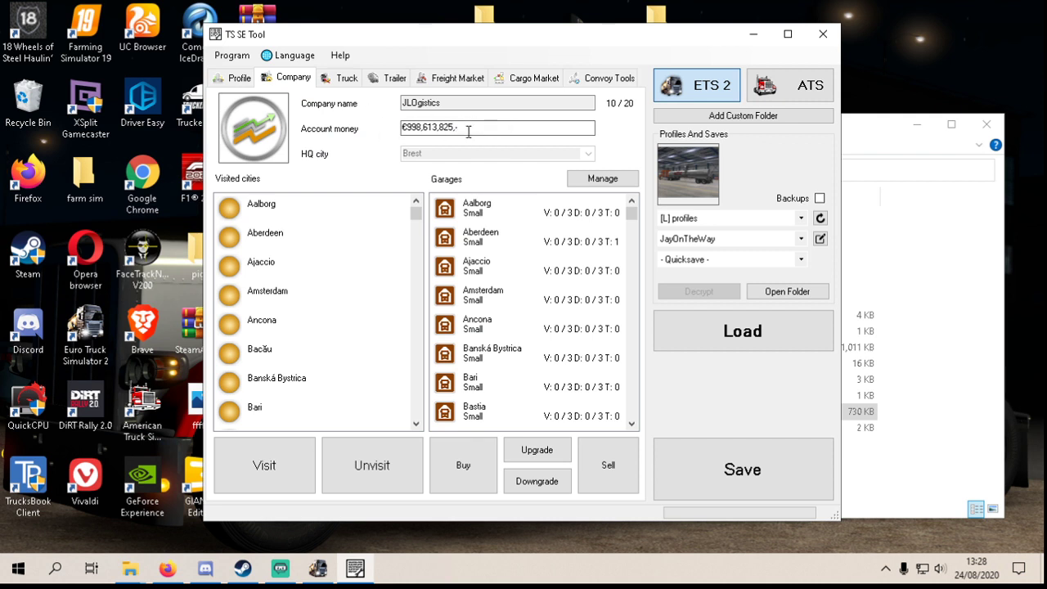
left_click_drag(460, 103, 393, 107)
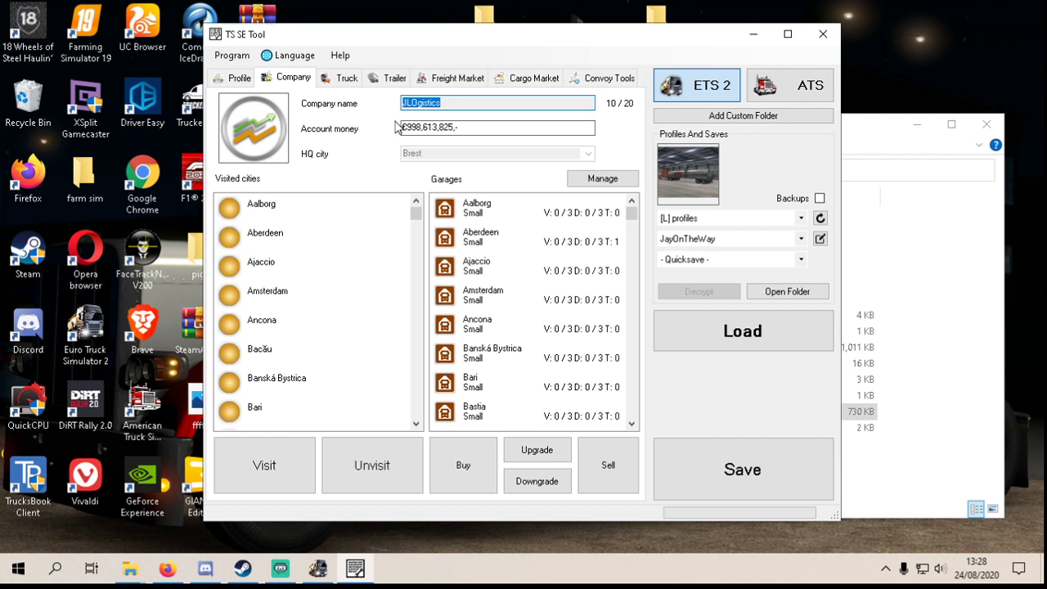
left_click(344, 78)
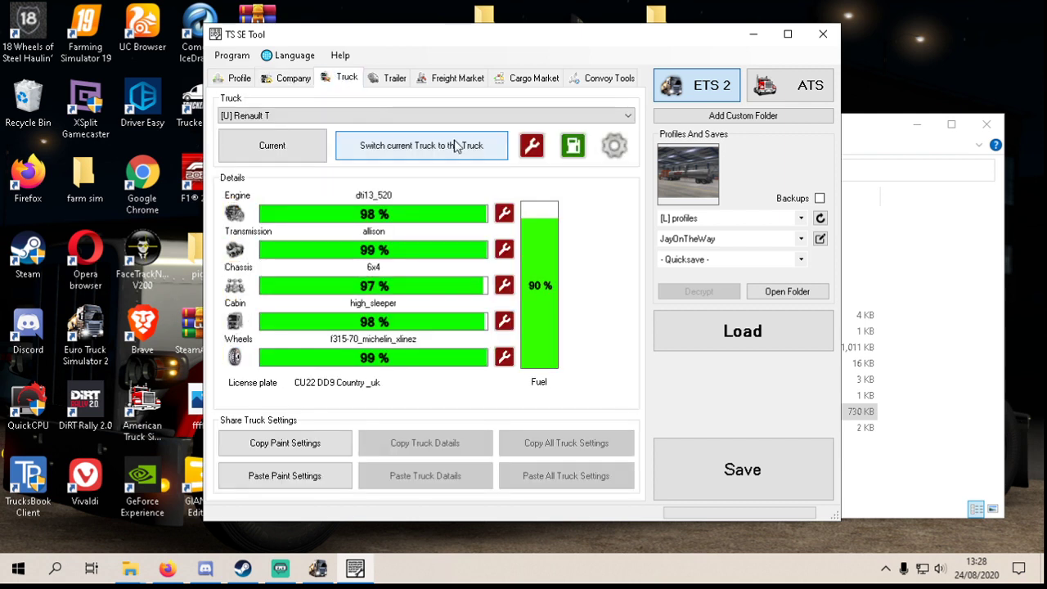
left_click(532, 145)
left_click(572, 146)
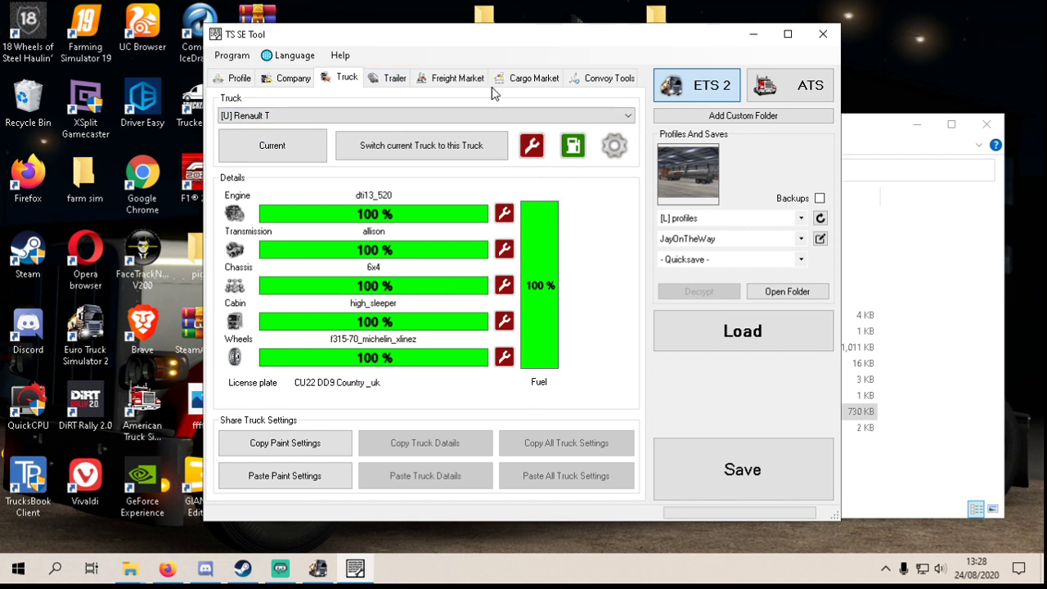
- Set the freight market job's source to the city Brest and the company Bâtisse (Wind turbine)
left_click(286, 78)
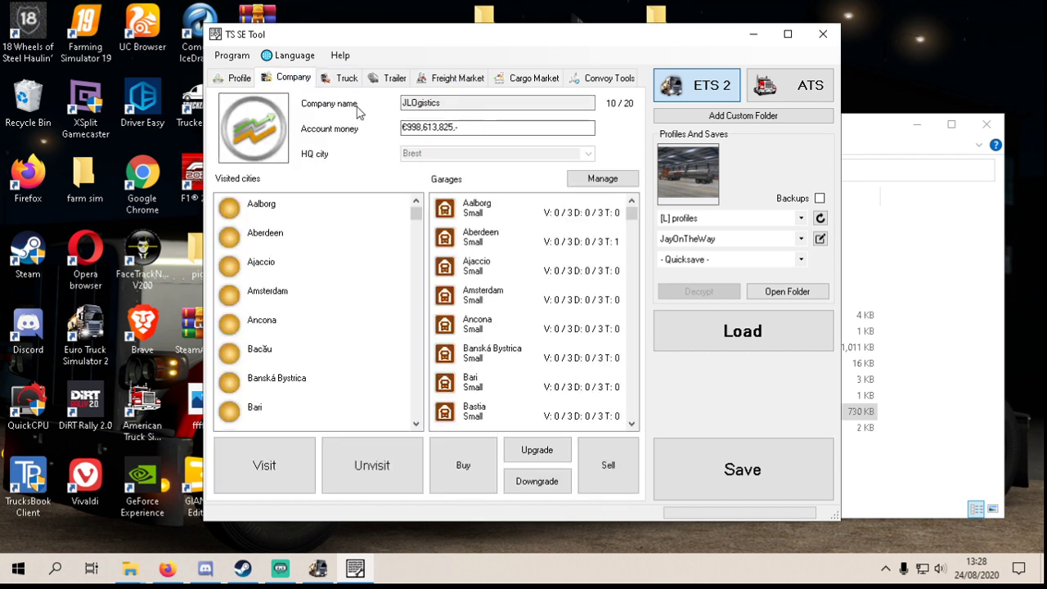
left_click(241, 79)
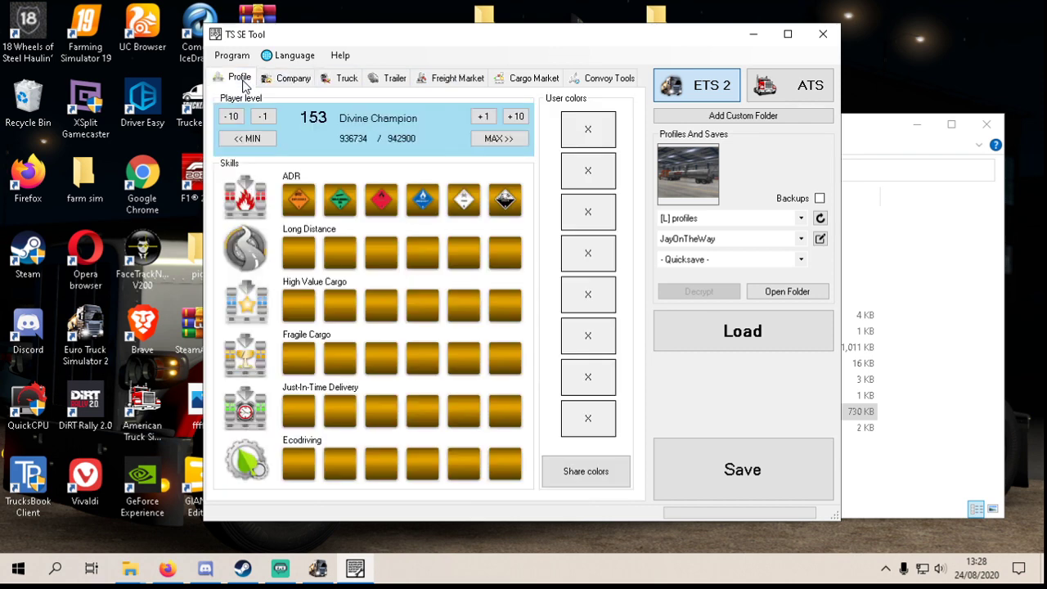
left_click(458, 78)
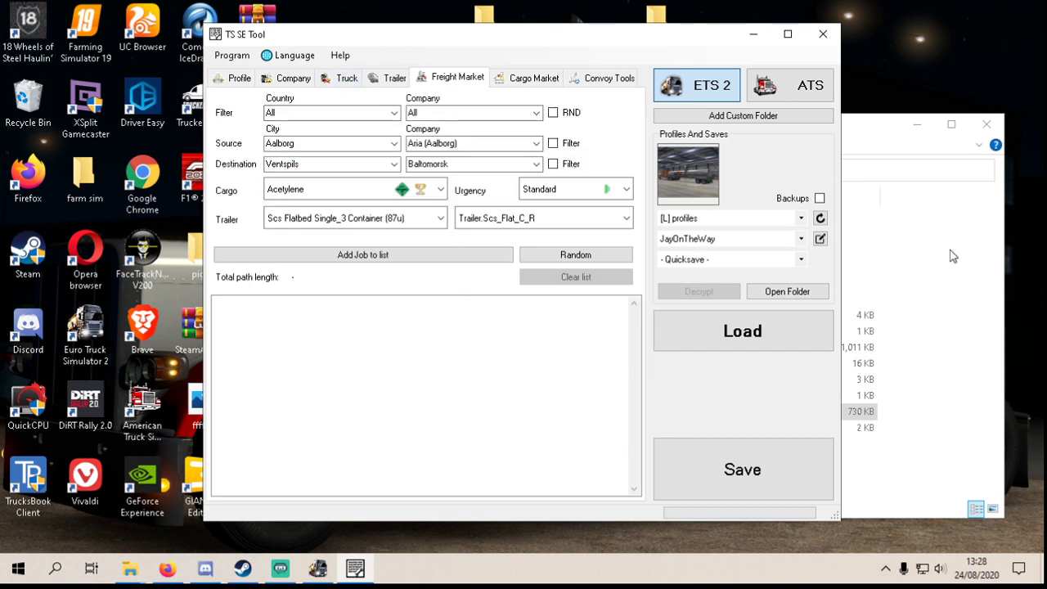
left_click(395, 144)
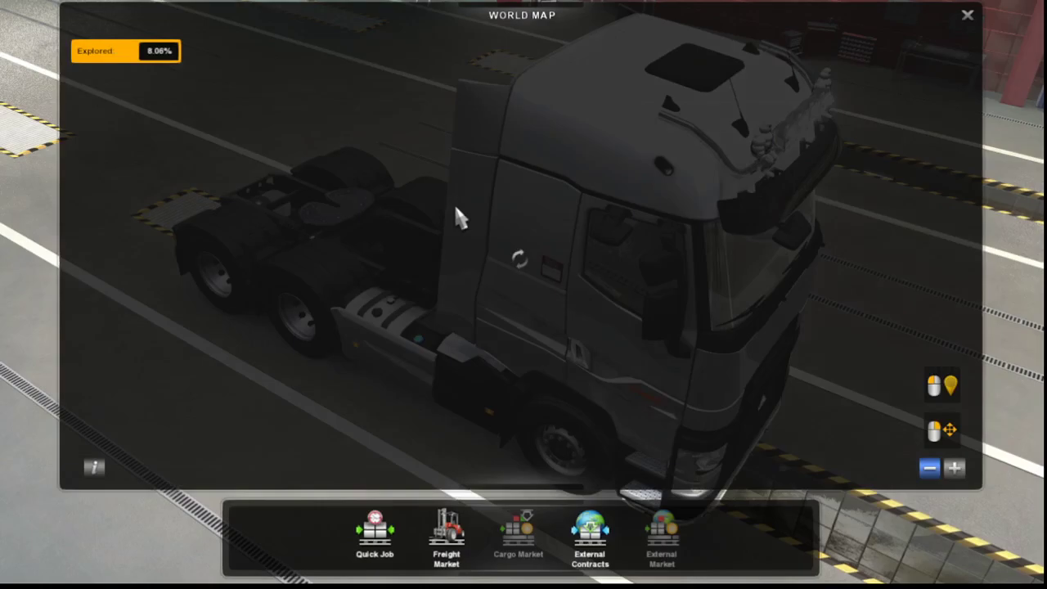
scroll(298, 347, "up", 3)
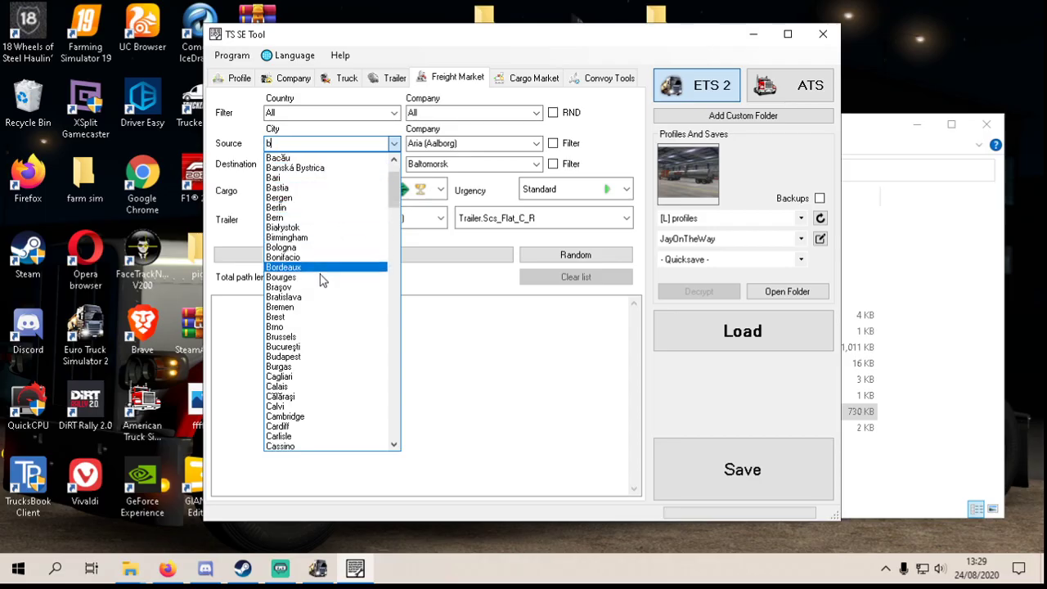
left_click(351, 317)
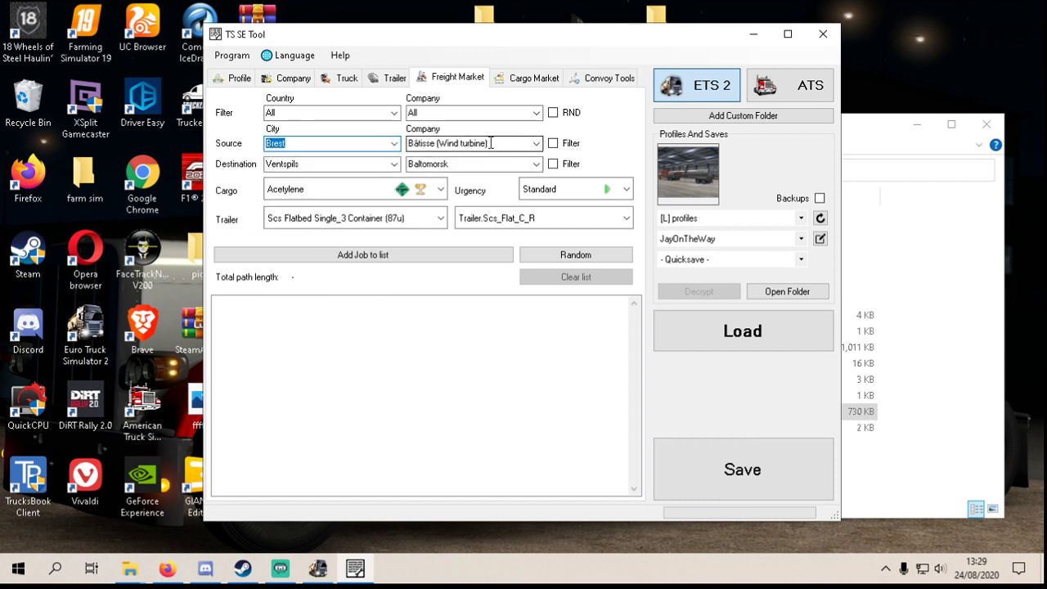
left_click(536, 144)
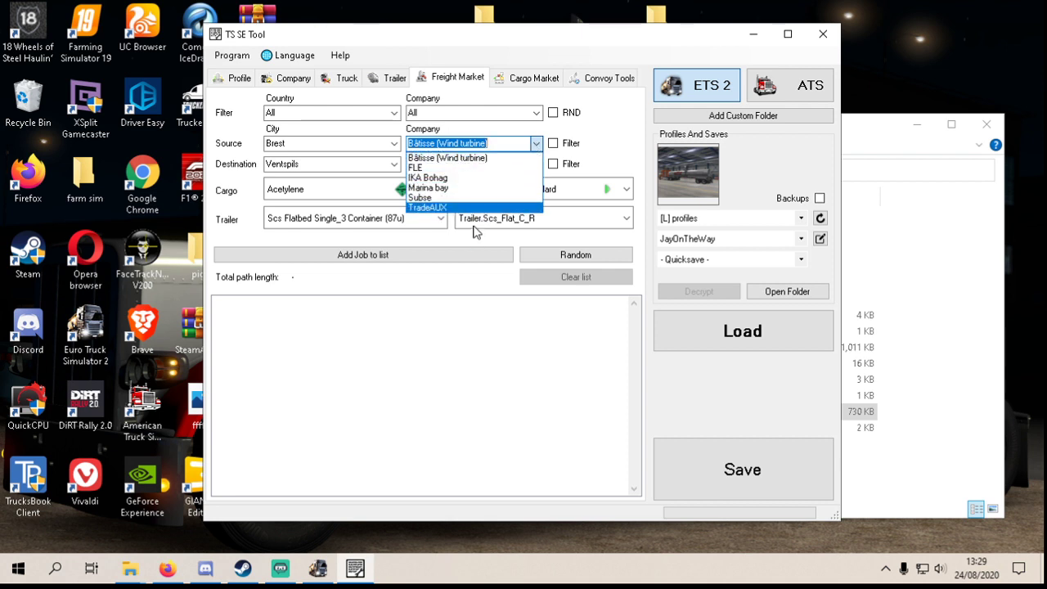
left_click(498, 157)
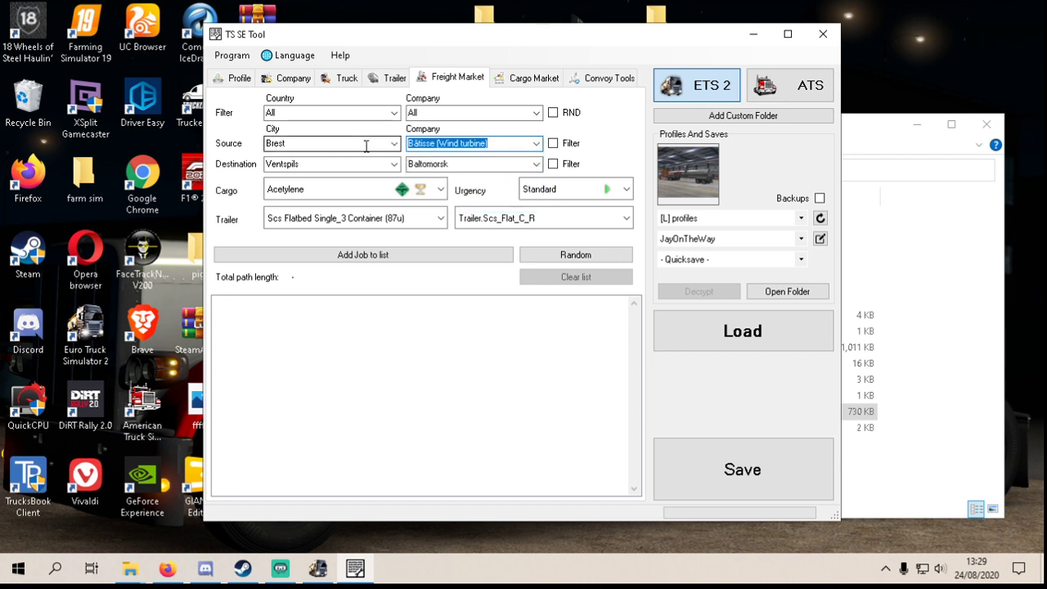
- Set the freight job's destination to the city Aberdeen and the company NBFC
left_click(393, 166)
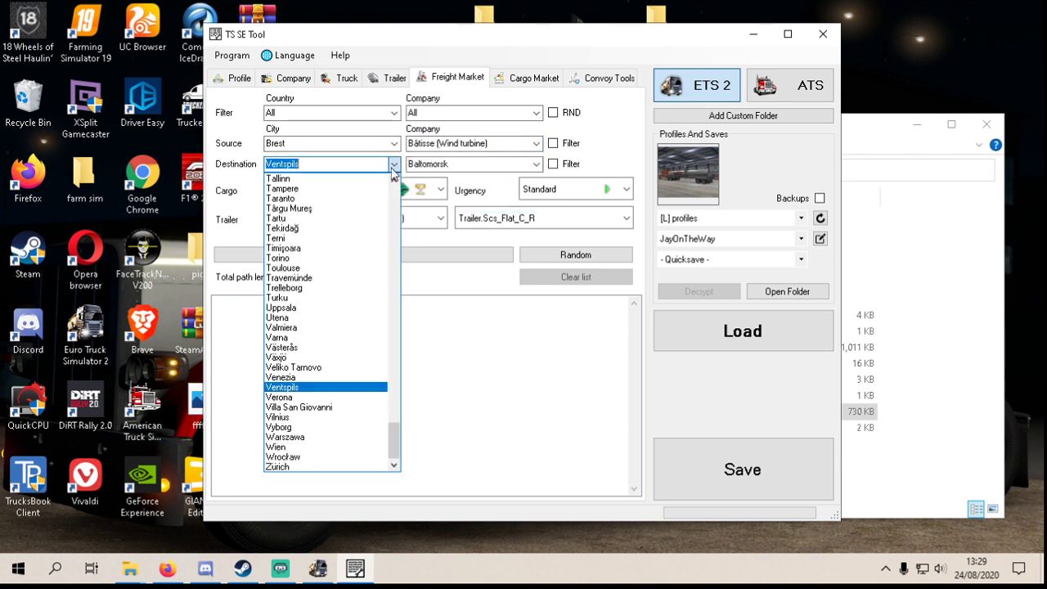
scroll(367, 194, "up", 20)
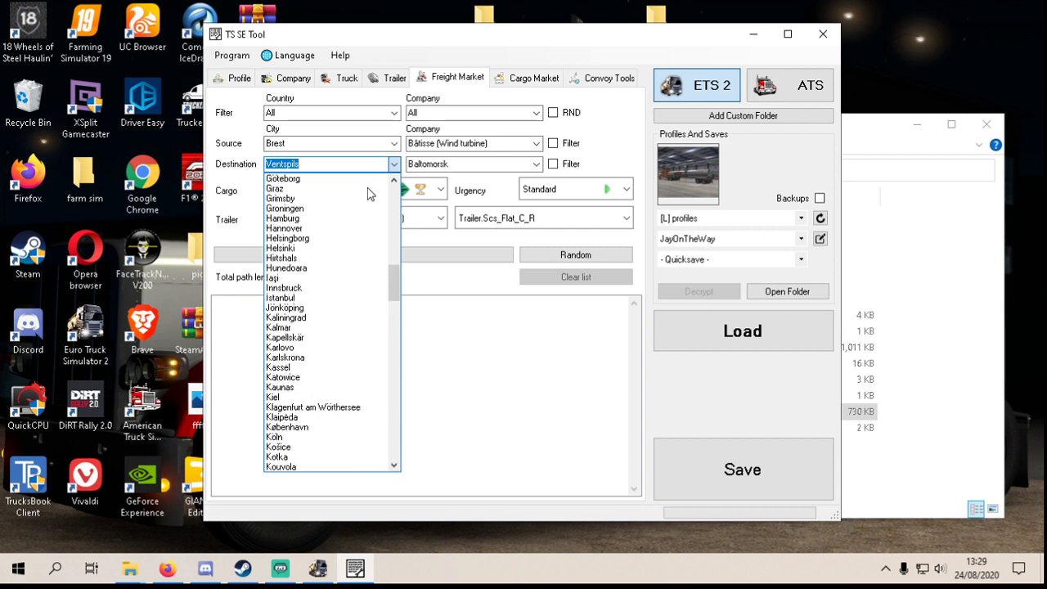
scroll(368, 193, "up", 15)
left_click(367, 191)
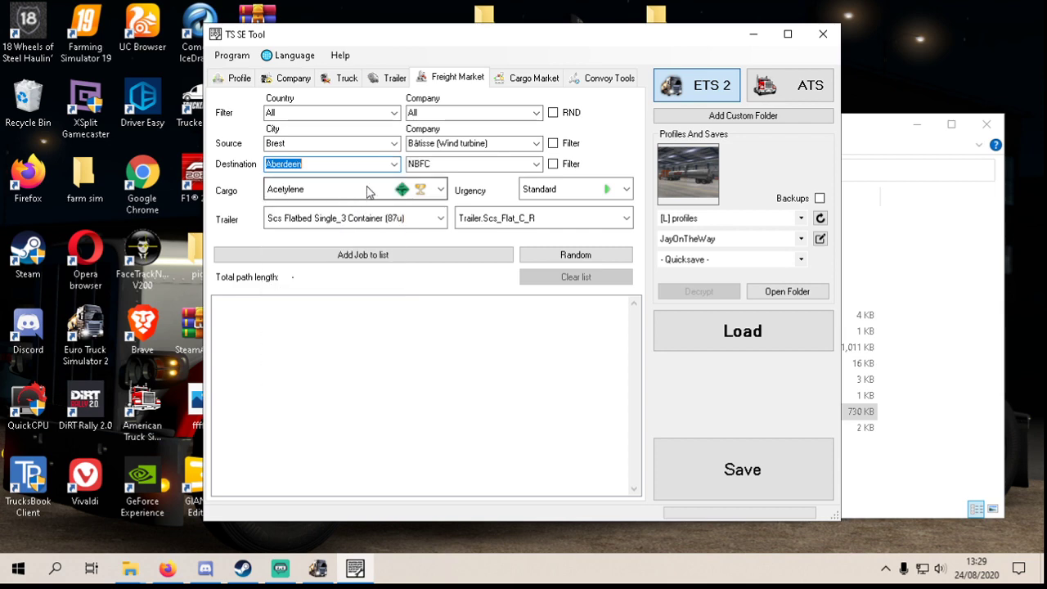
left_click(537, 165)
left_click(439, 179)
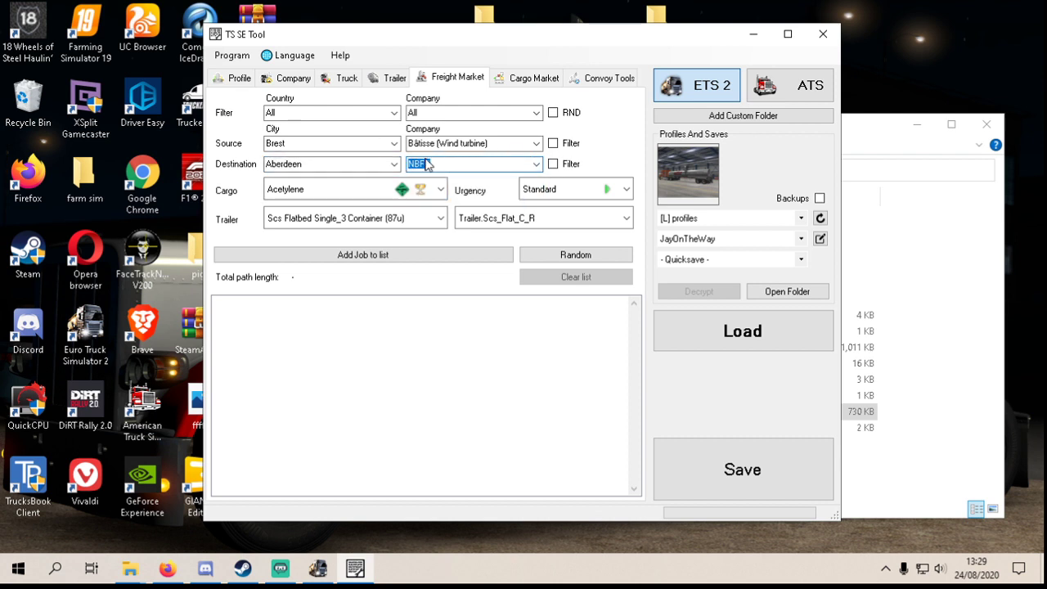
- Choose Fresh Fish as the cargo and add the job to the freight list
left_click(437, 190)
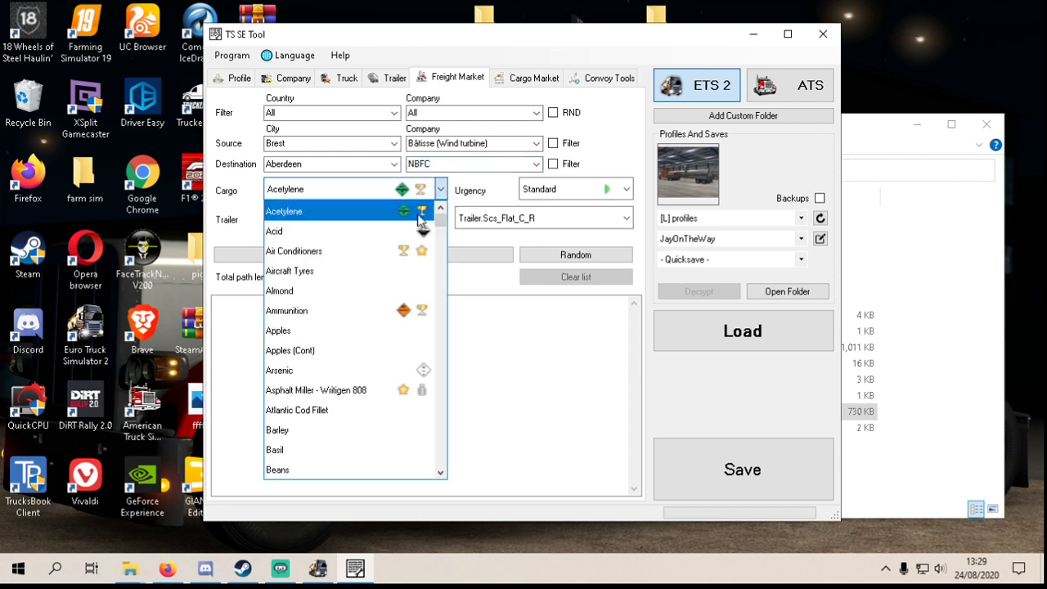
scroll(365, 340, "down", 20)
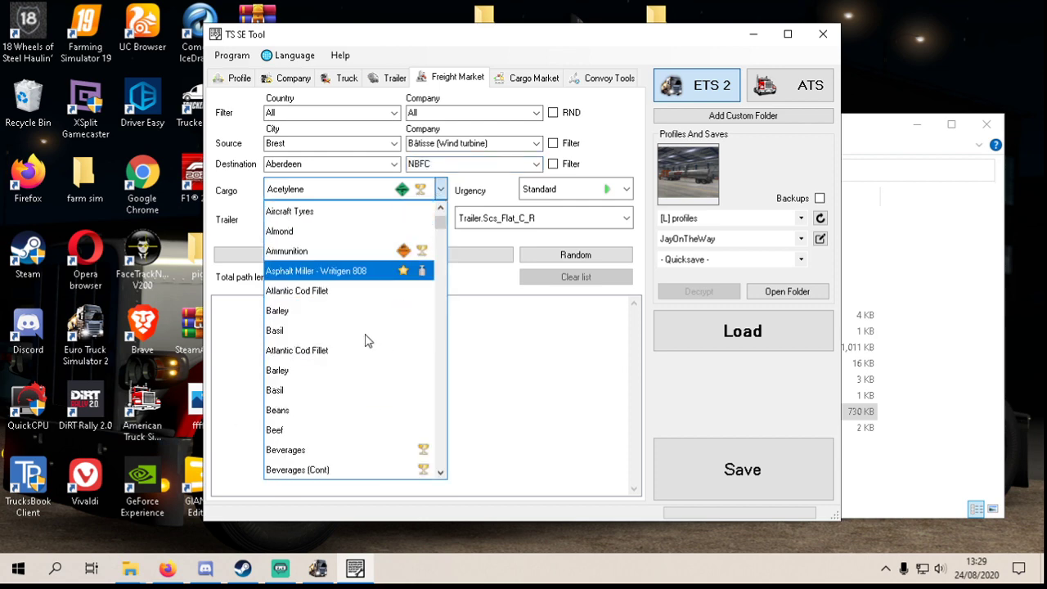
scroll(366, 340, "down", 4)
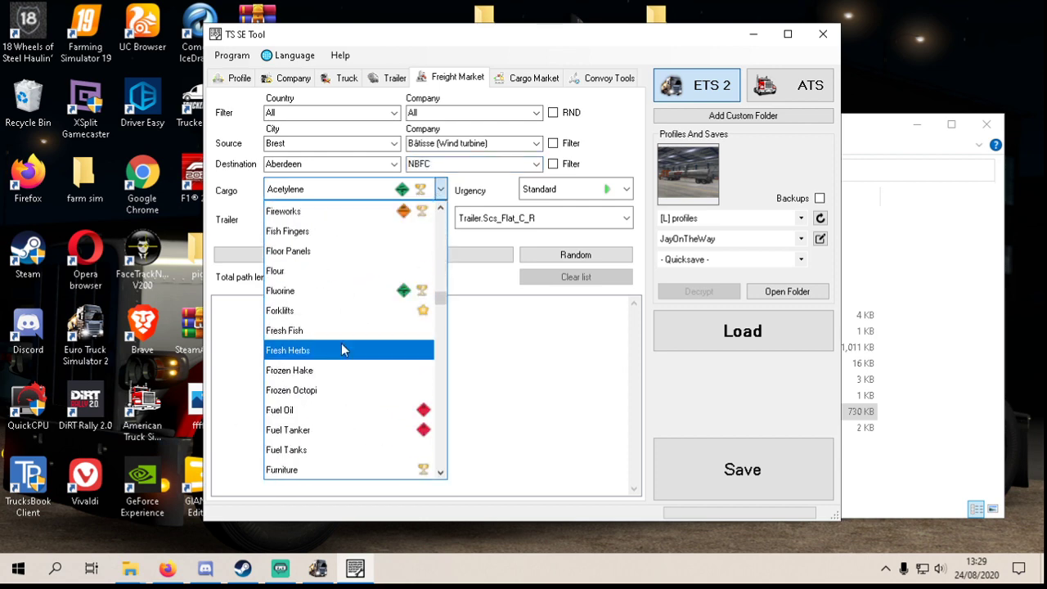
left_click(314, 330)
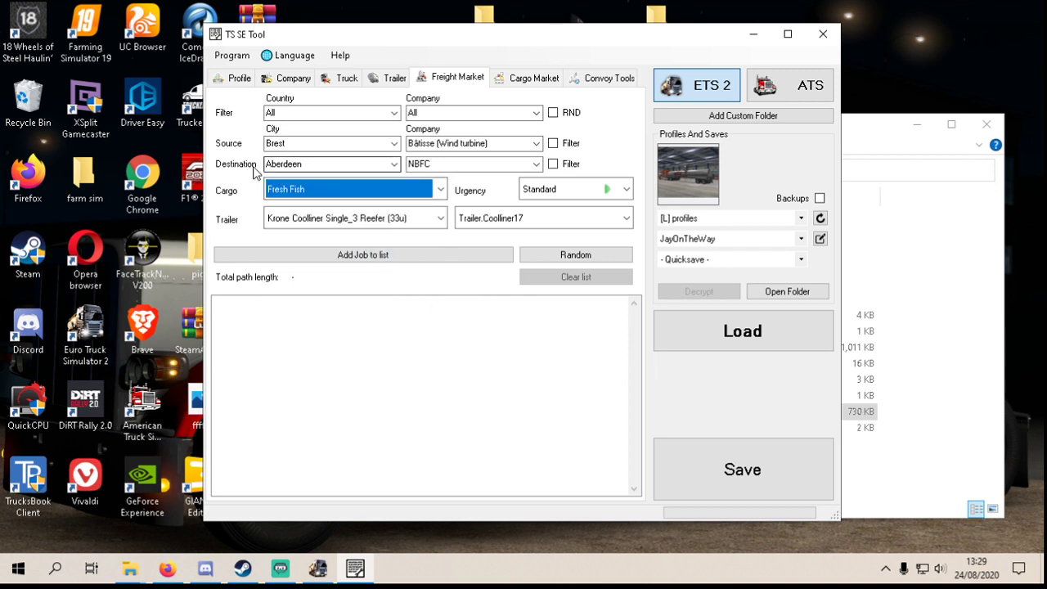
left_click(342, 257)
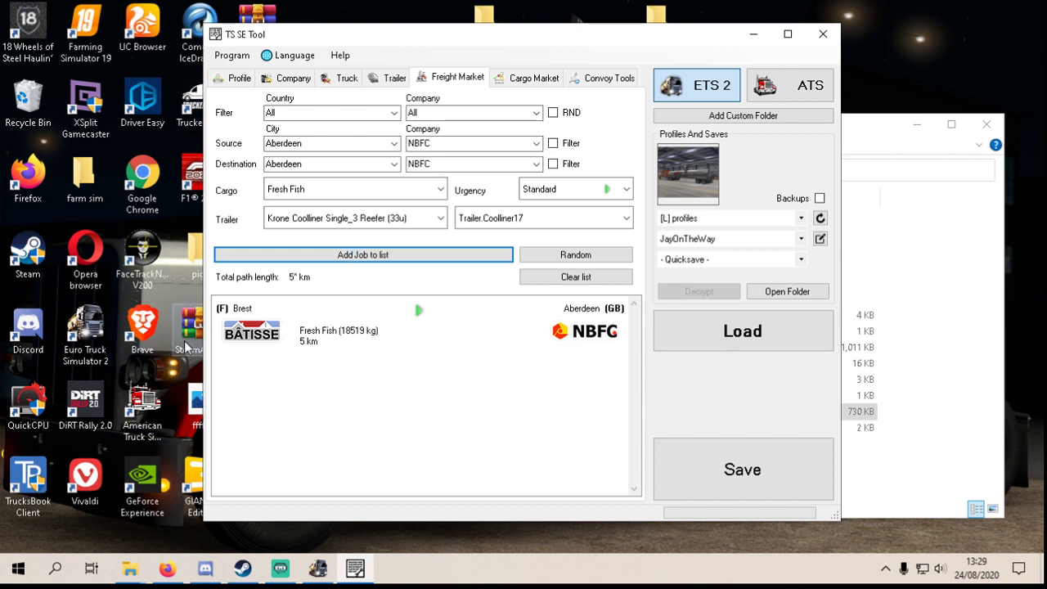
- Save the edited file and load the Quicksave in Euro Truck Simulator 2
left_click(746, 474)
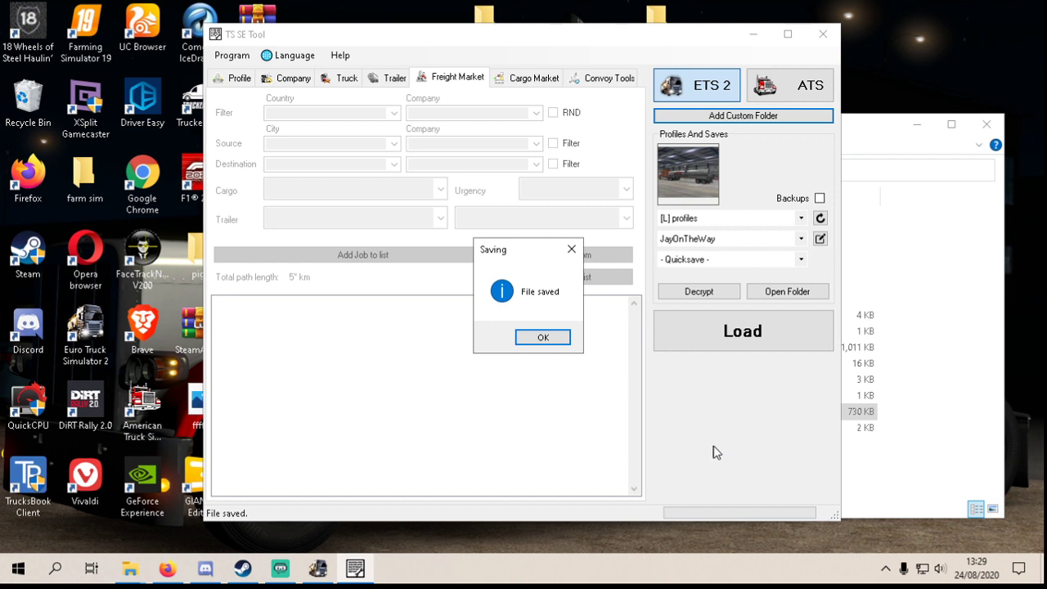
left_click(543, 338)
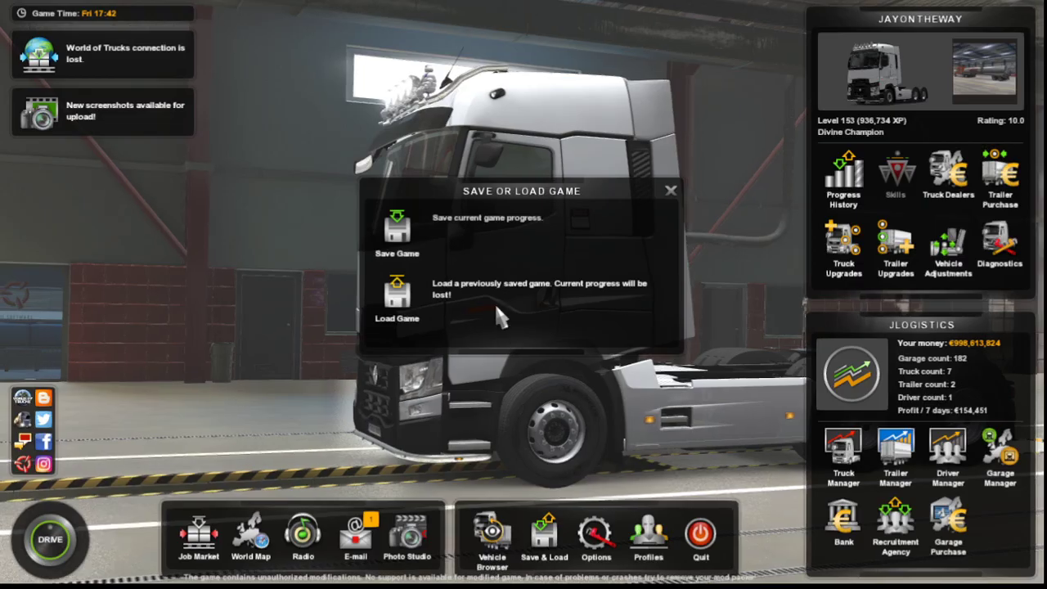
left_click(495, 302)
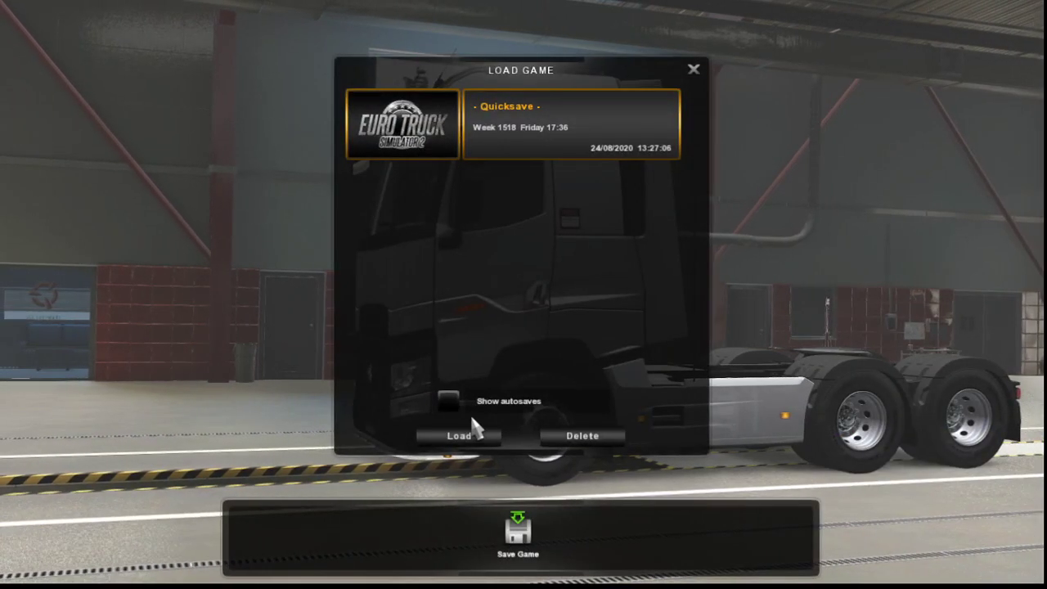
left_click(464, 439)
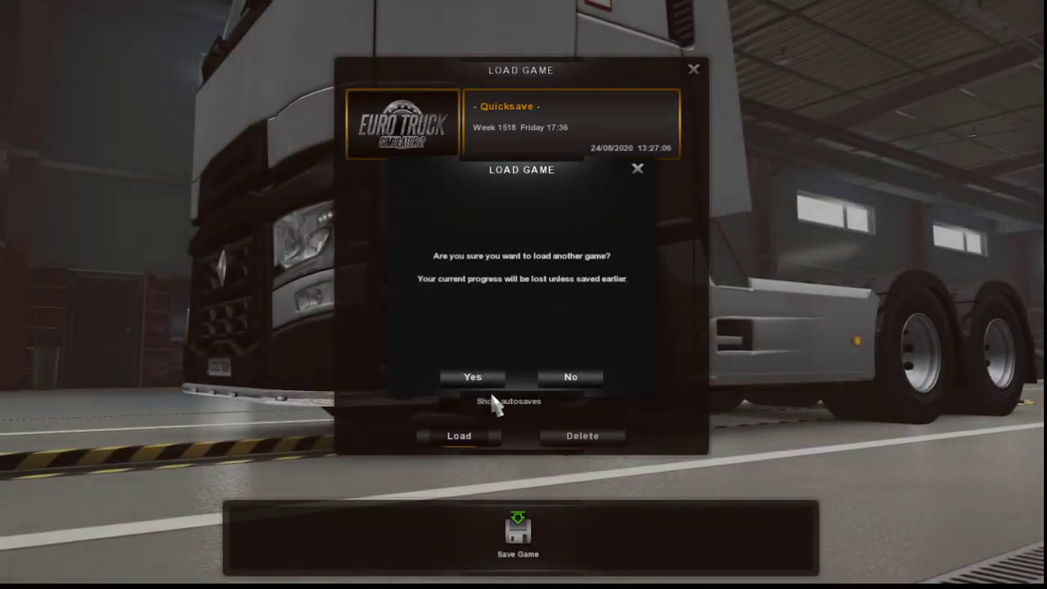
left_click(476, 378)
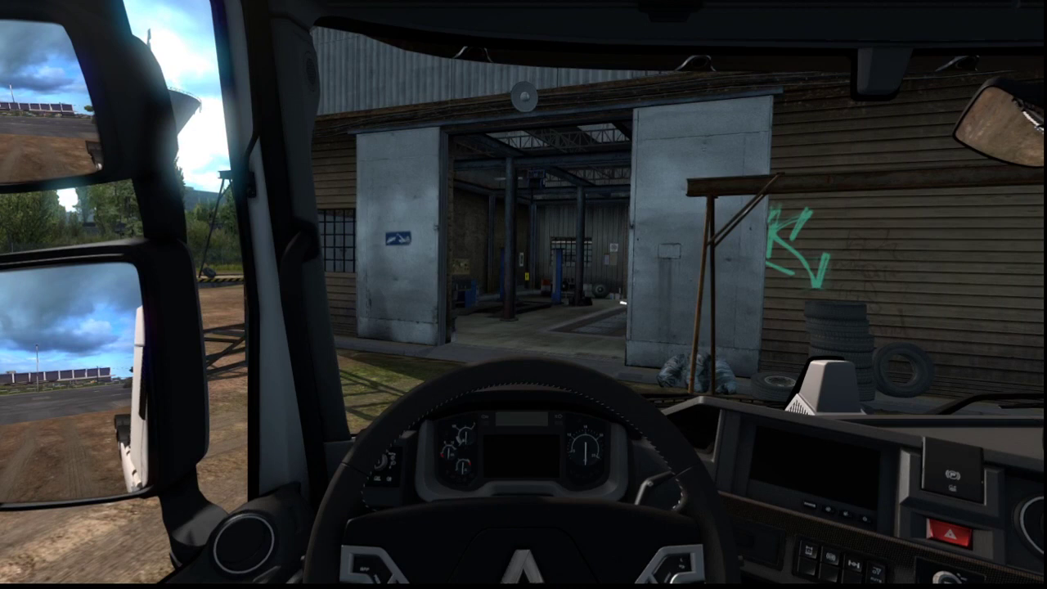
- Open the freight market from the in-game job selection and limit the offers to jobs starting in Brest
key("2")
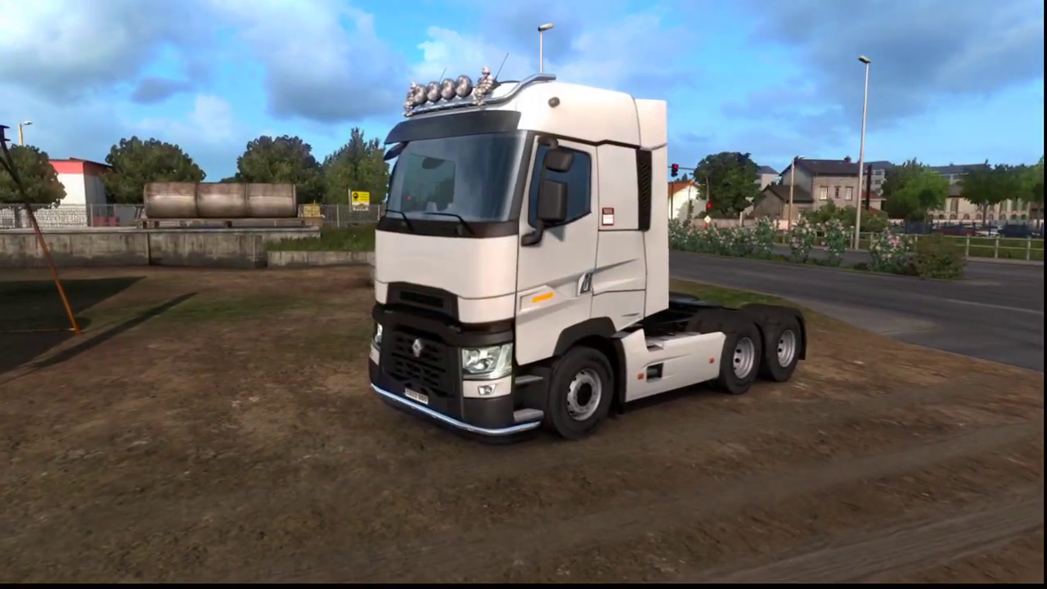
key("Escape")
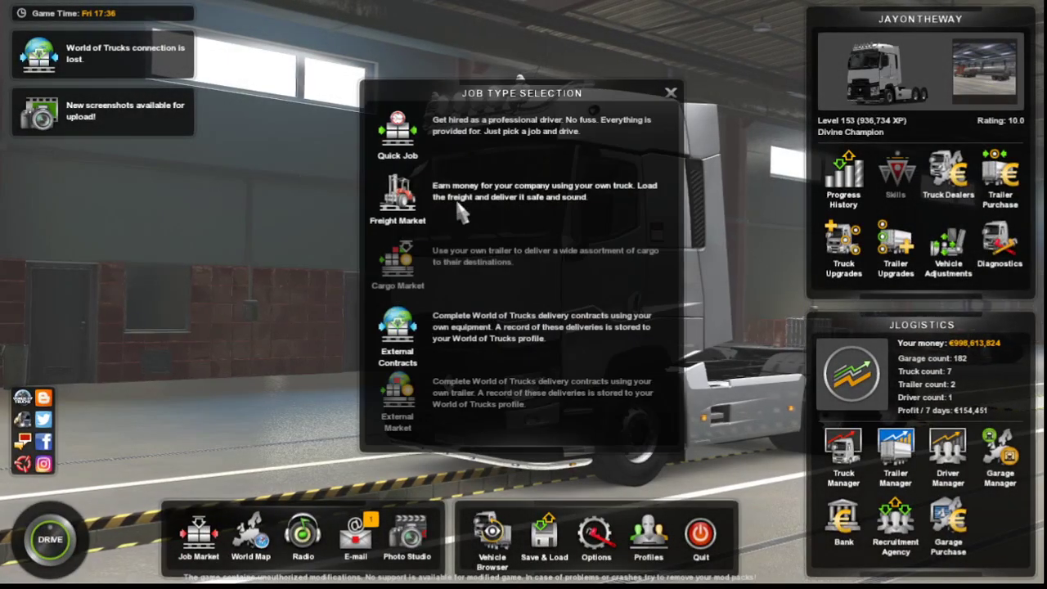
left_click(400, 196)
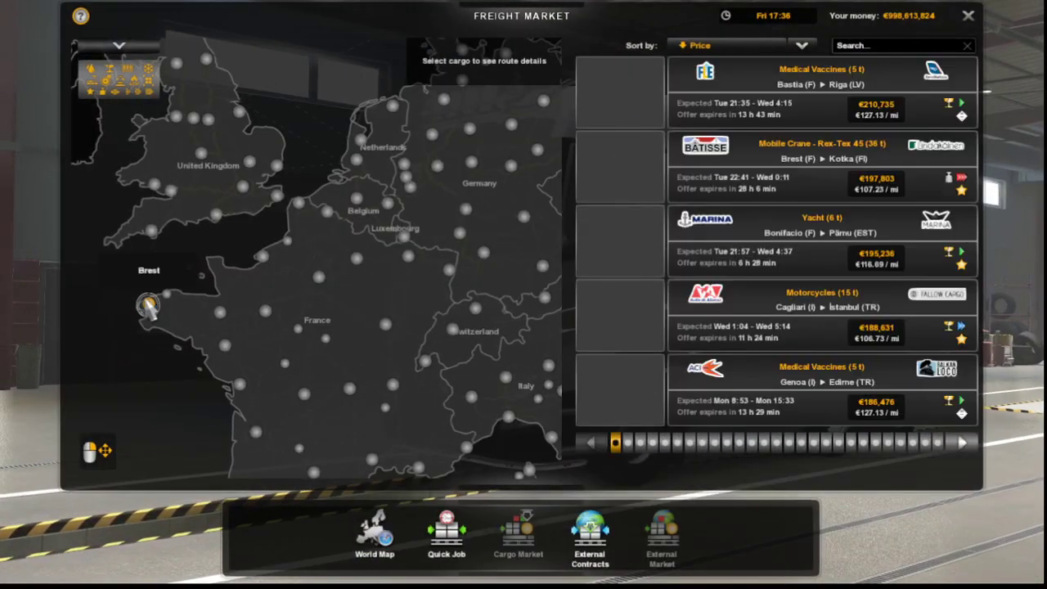
left_click(147, 307)
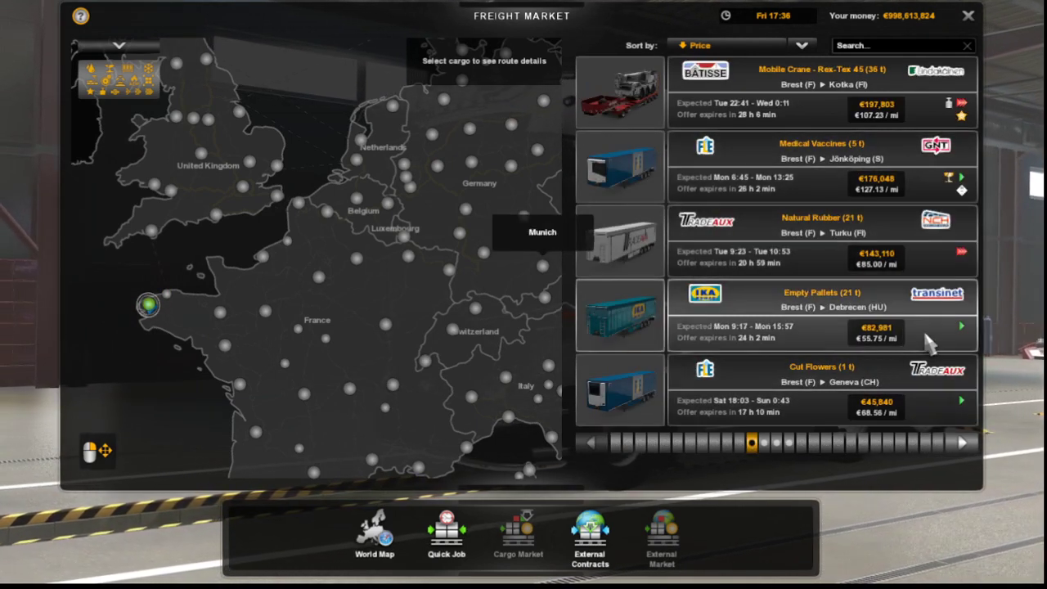
- Find the Fresh Fish job from Bâtisse in Brest to NBFC in Aberdeen among the offers and select it
scroll(928, 343, "down", 1)
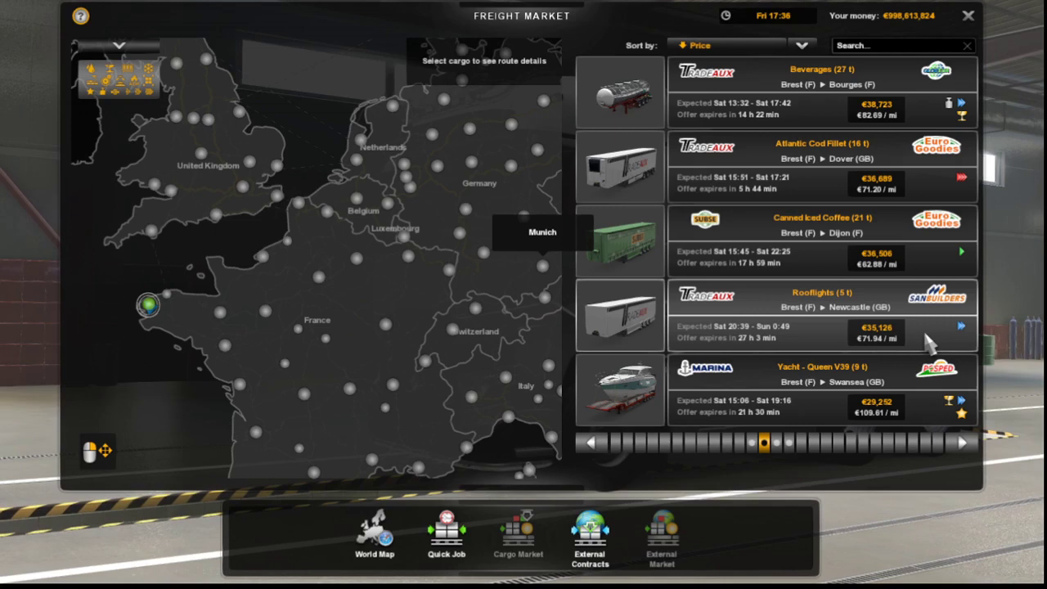
scroll(928, 343, "down", 1)
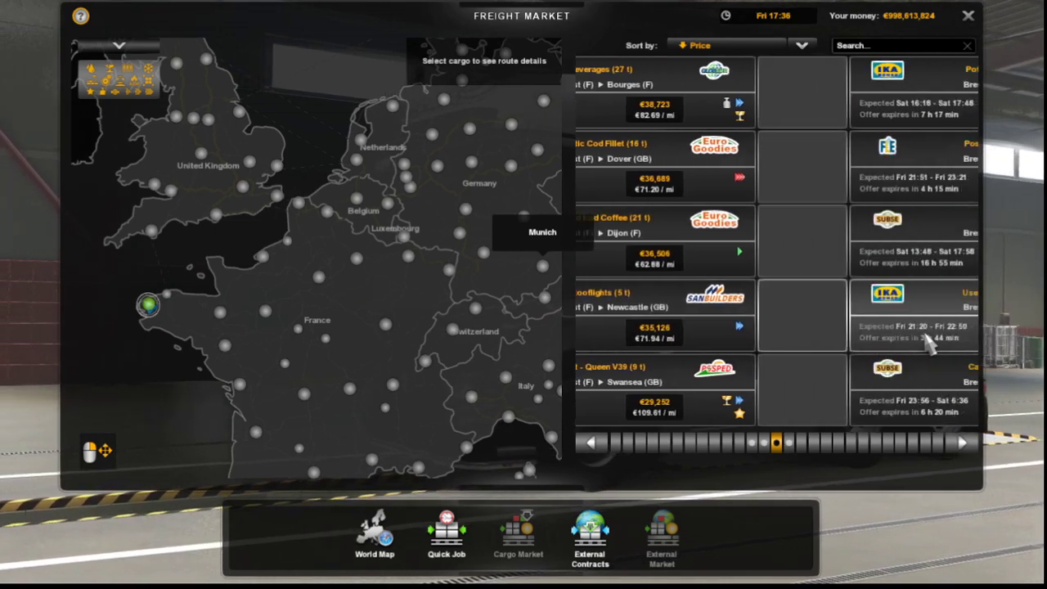
scroll(928, 344, "down", 1)
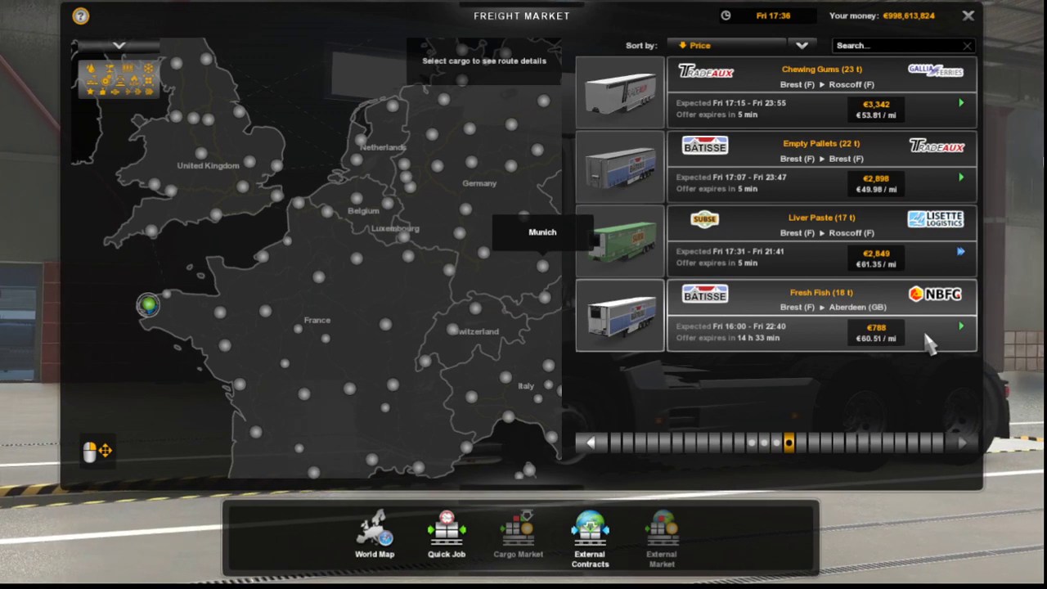
left_click(851, 335)
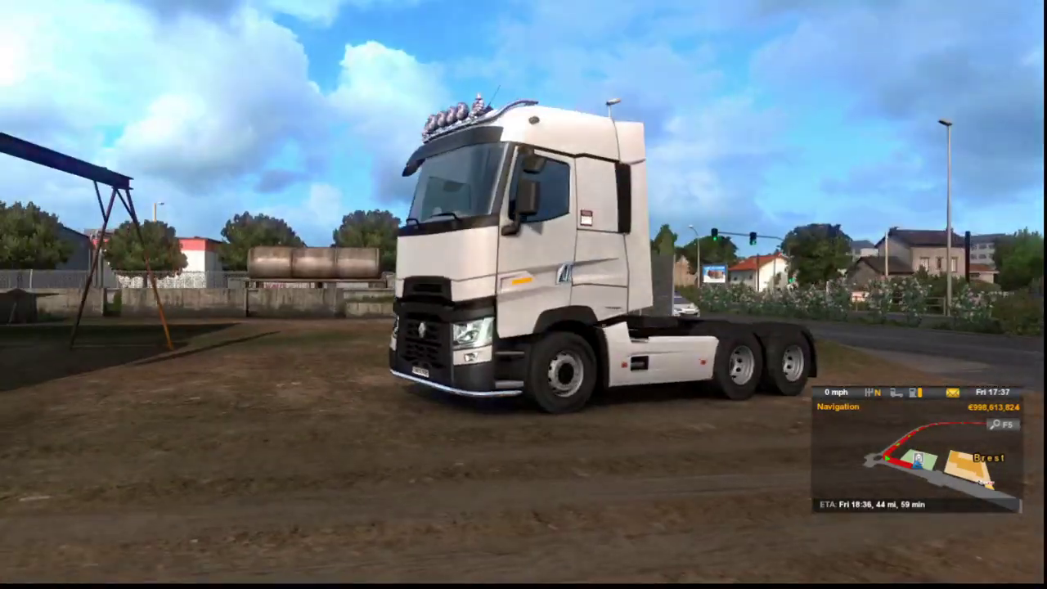
- Return to the game's main screen, view the Quicksave in the list of loadable games and close the list
key("Escape")
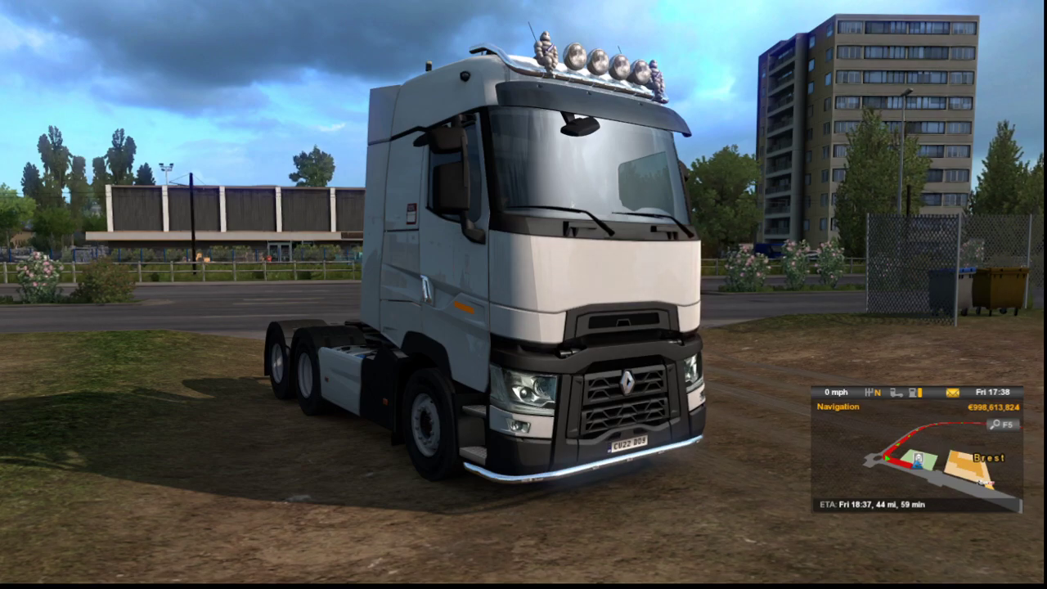
key("Escape")
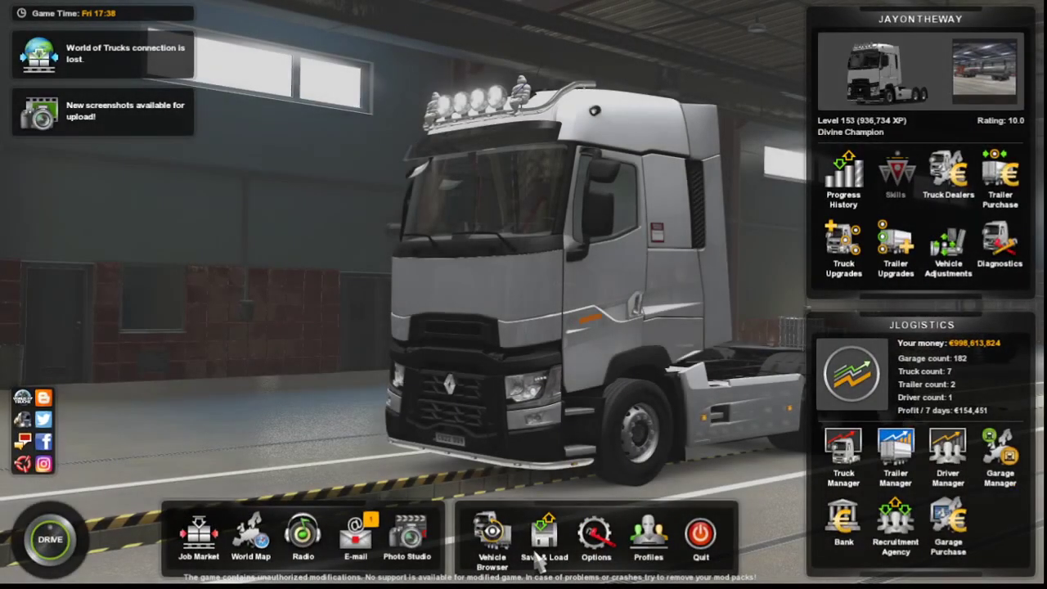
left_click(543, 544)
left_click(454, 287)
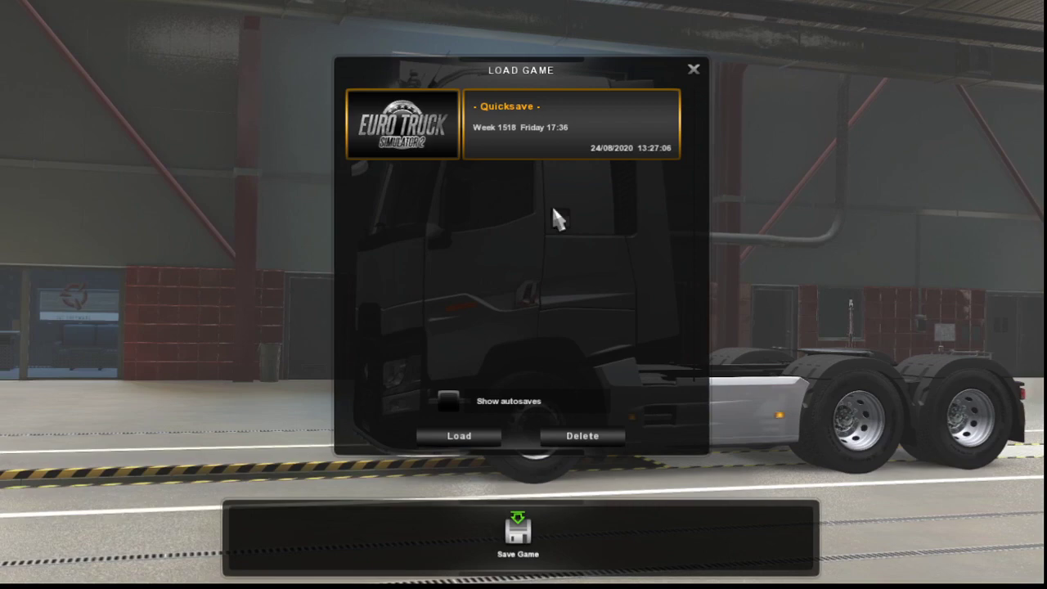
left_click(694, 70)
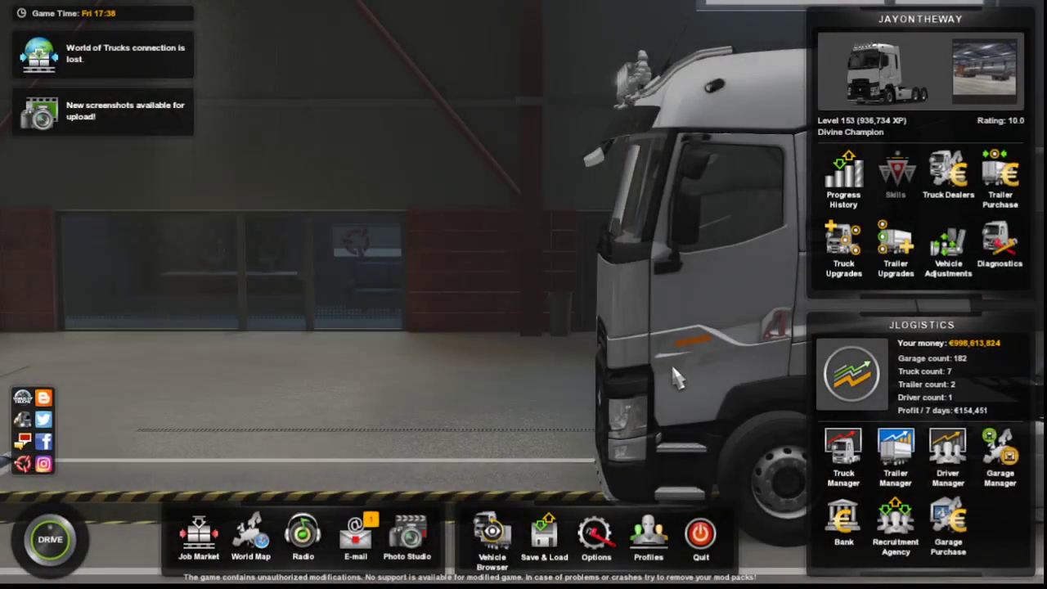